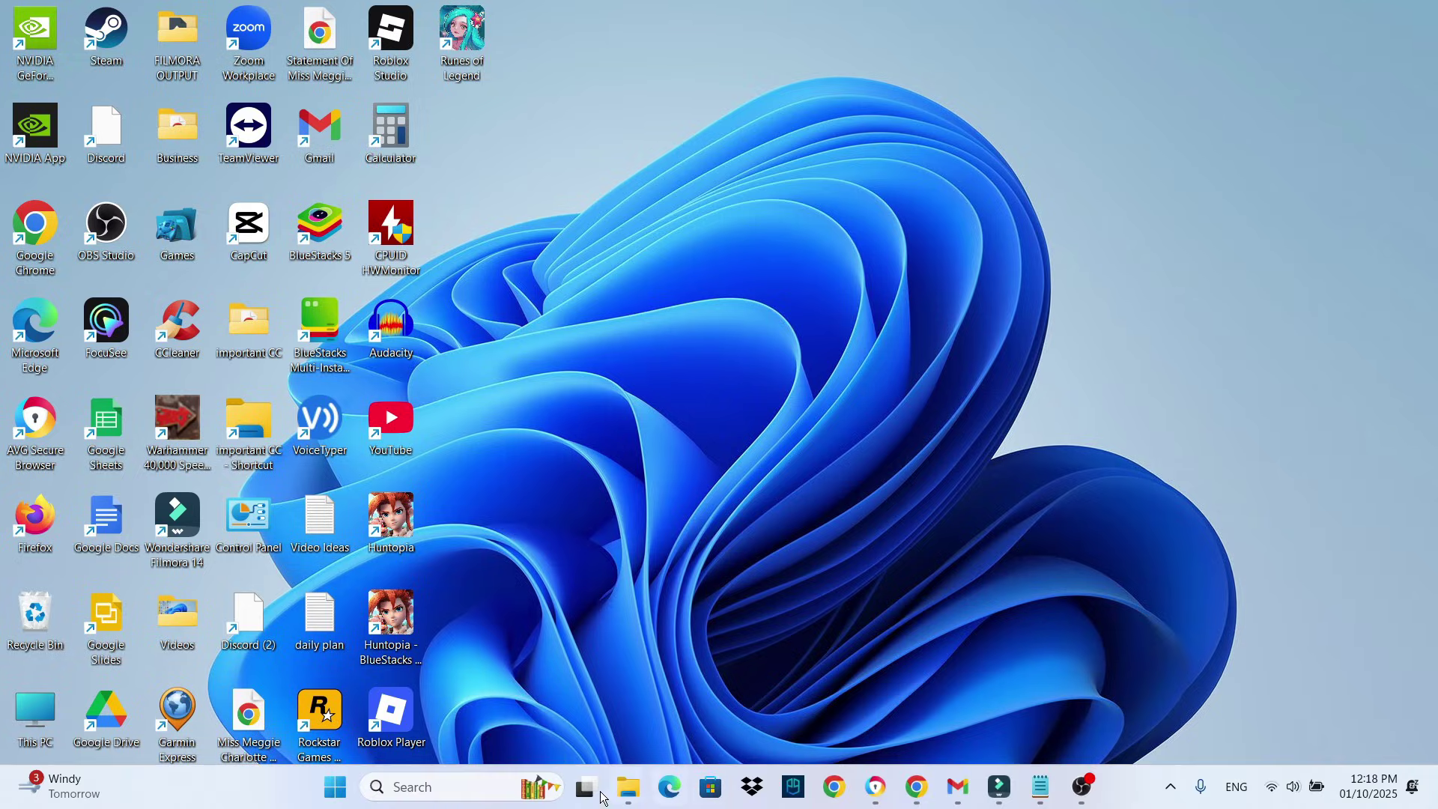
# Step: Search Windows for 'valorant' and open the VALORANT result's file location
pyautogui.click(456, 791)
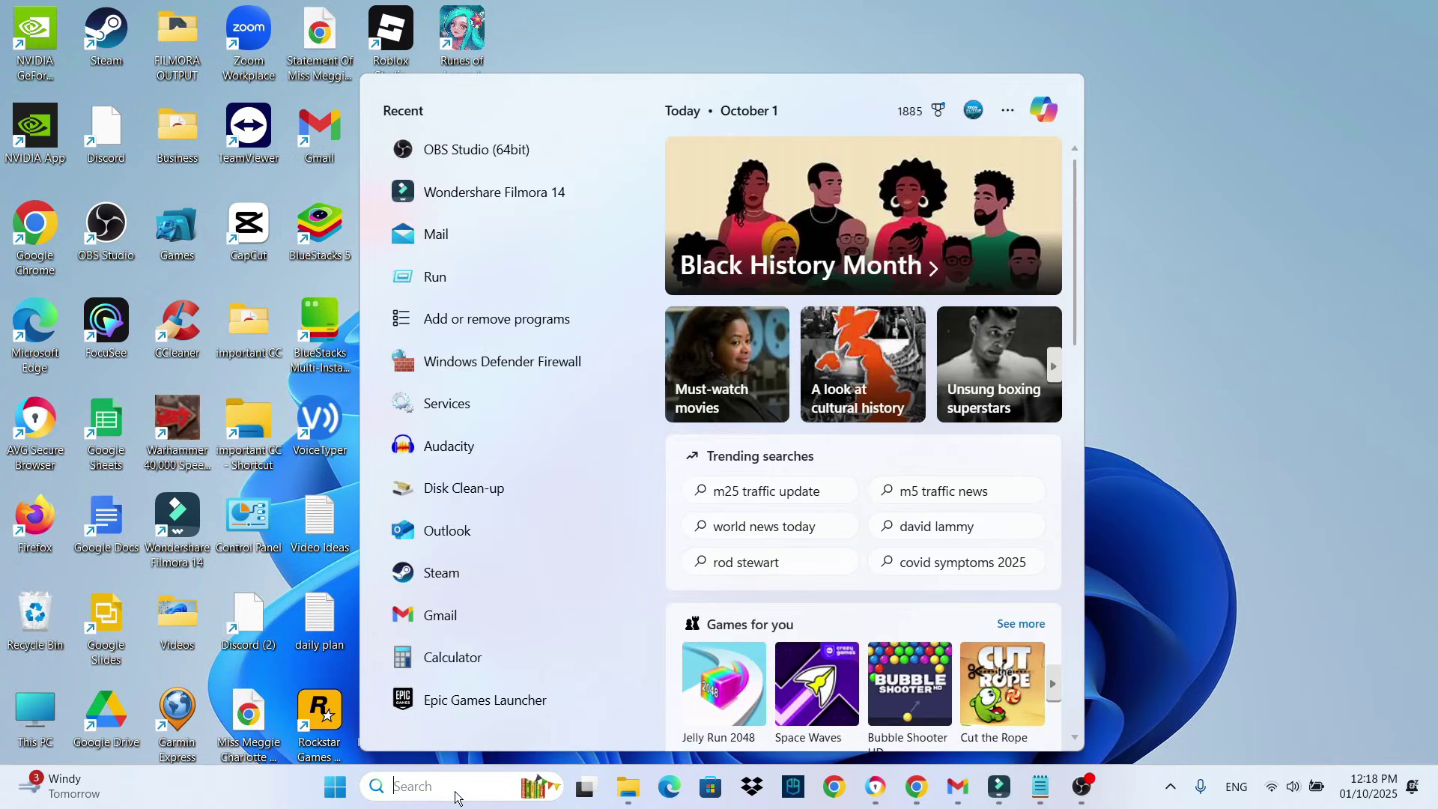
pyautogui.write('valorant')
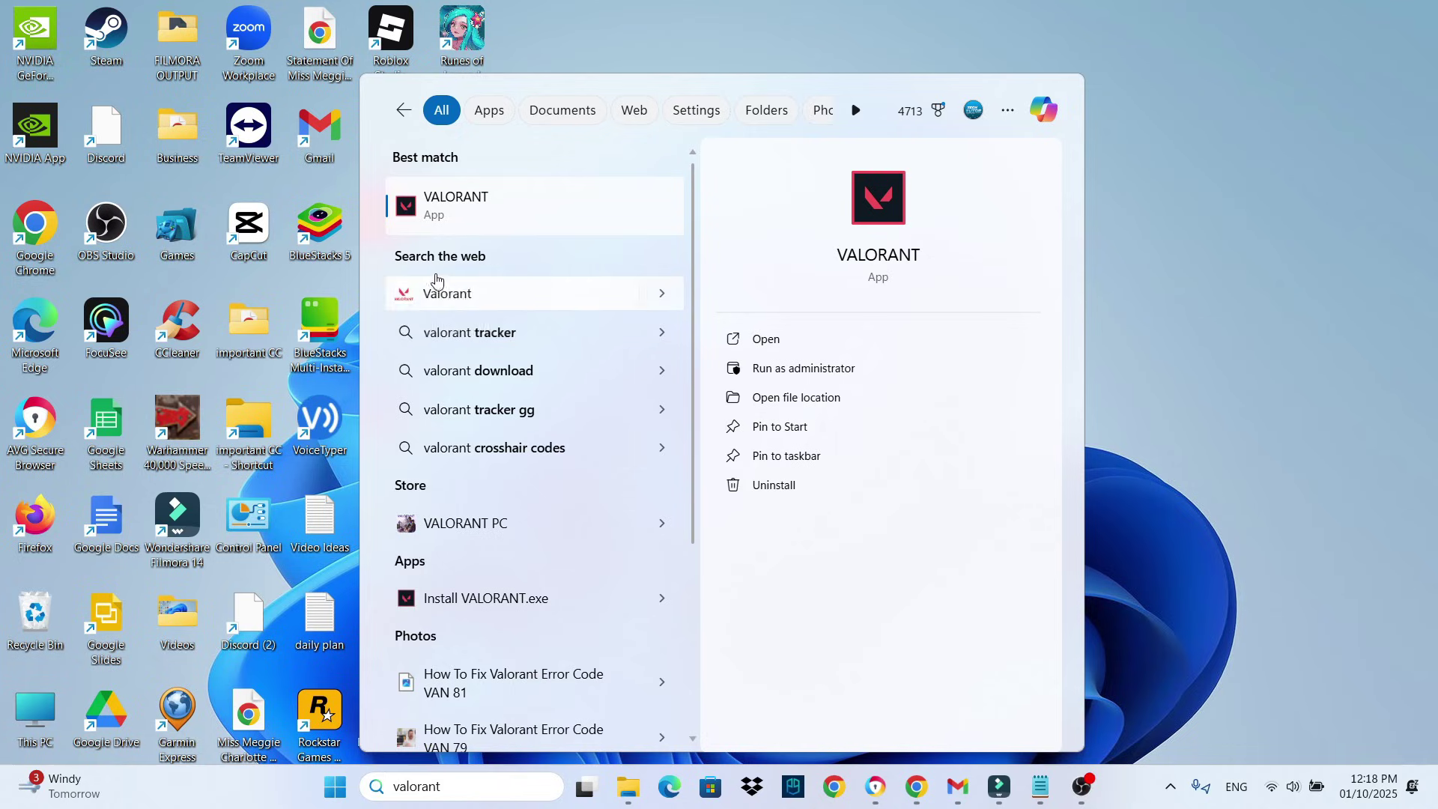
pyautogui.rightClick(490, 216)
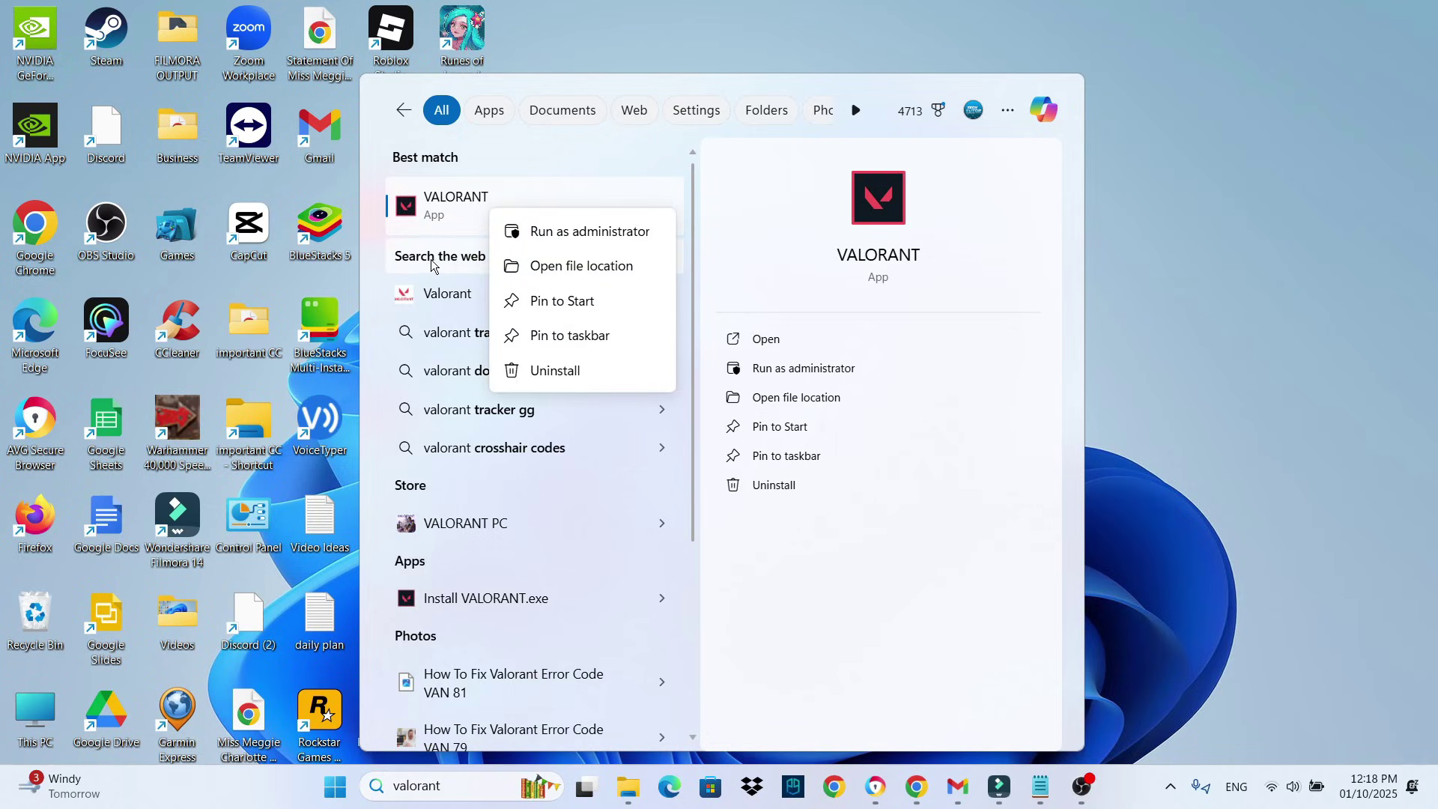
pyautogui.click(582, 268)
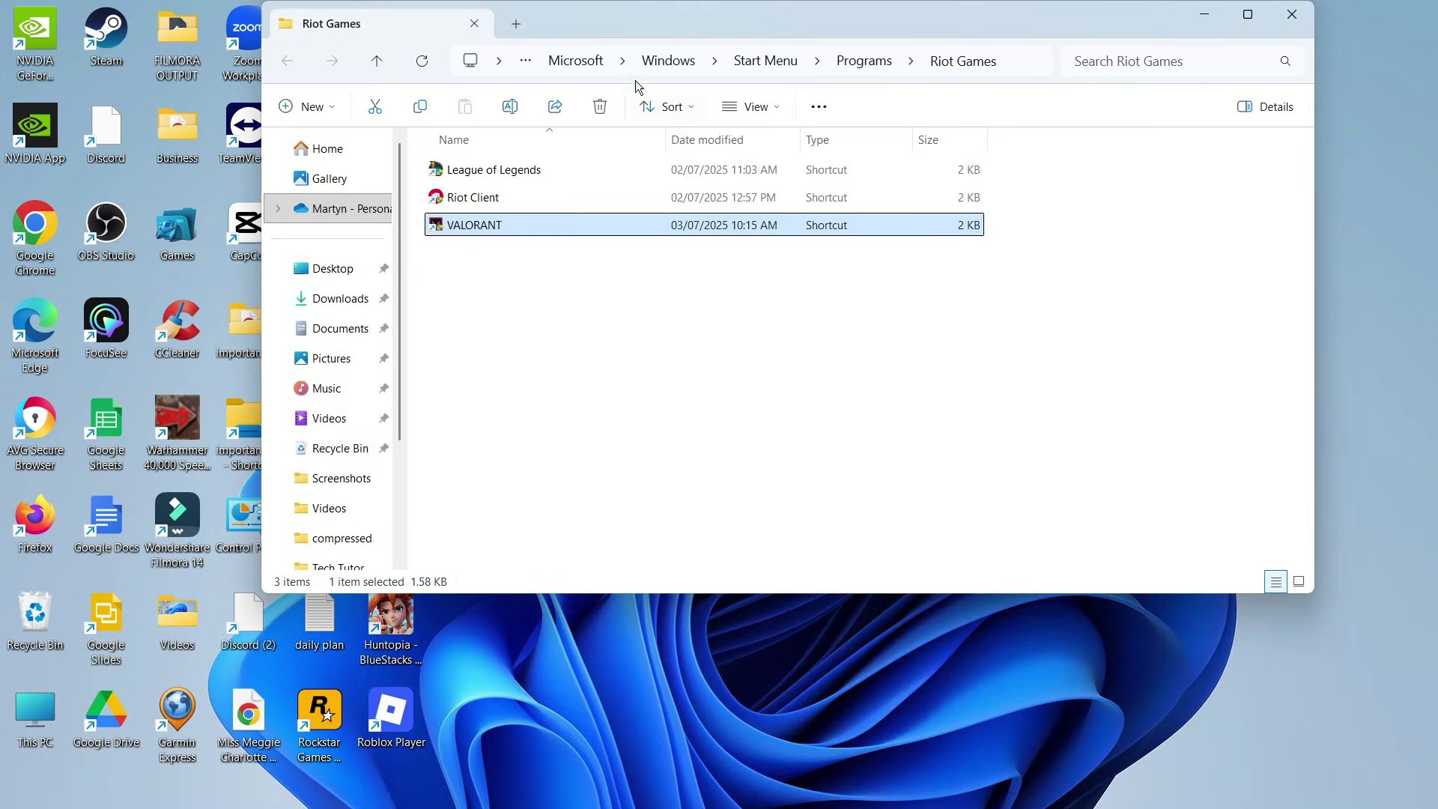
# Step: Follow the VALORANT shortcut to its target folder, then go up to Riot Games
pyautogui.moveTo(645, 15); pyautogui.dragTo(659, 77)
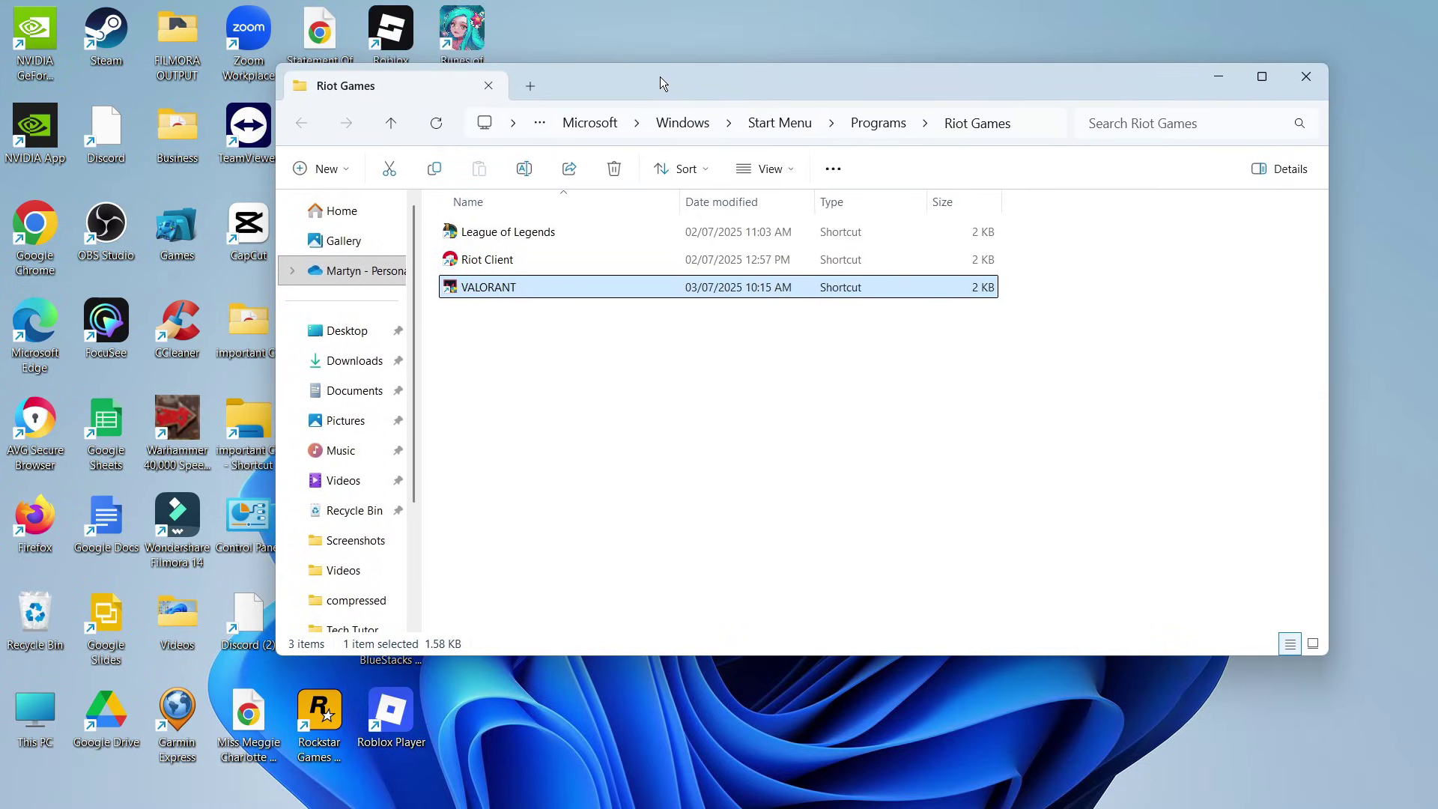
pyautogui.rightClick(562, 293)
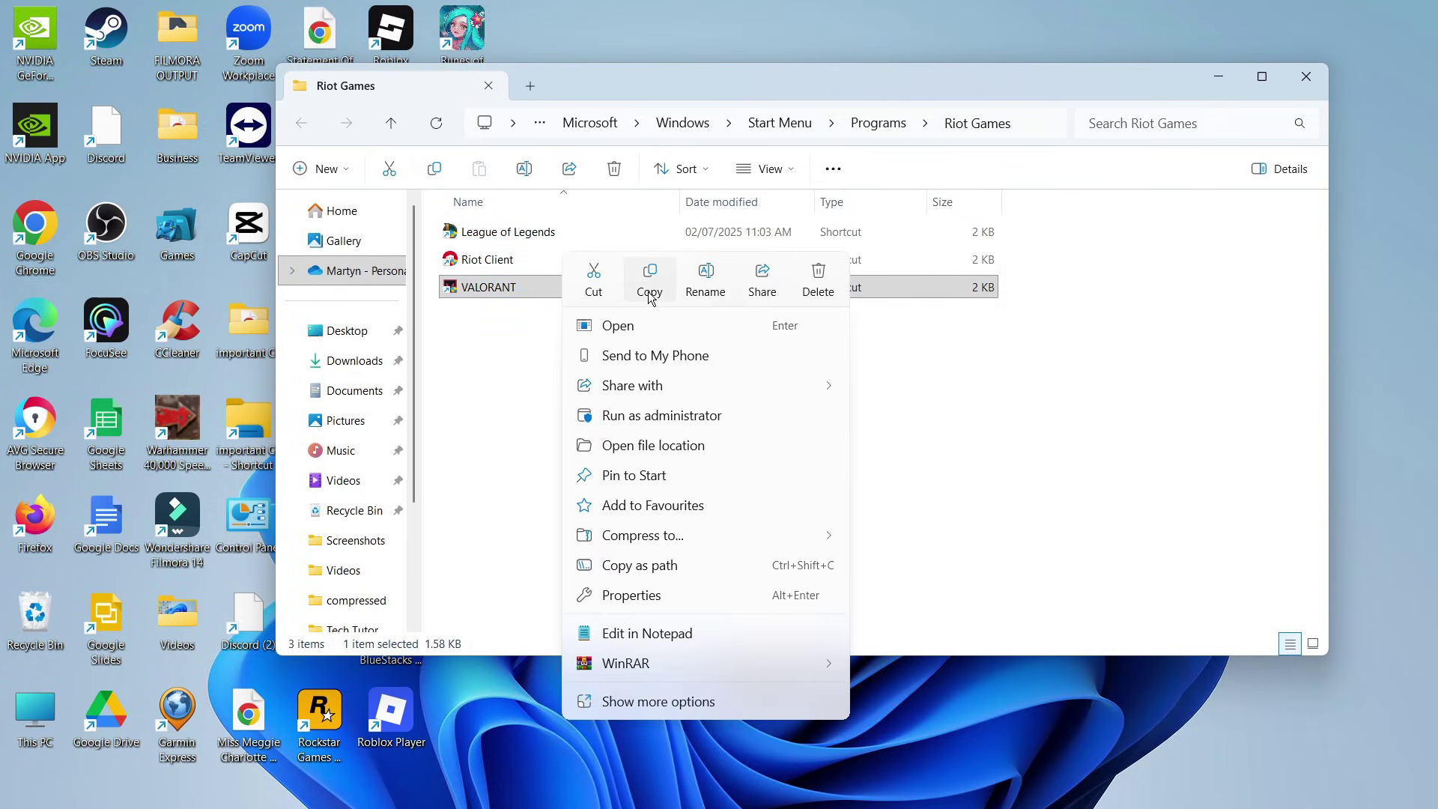
pyautogui.click(659, 448)
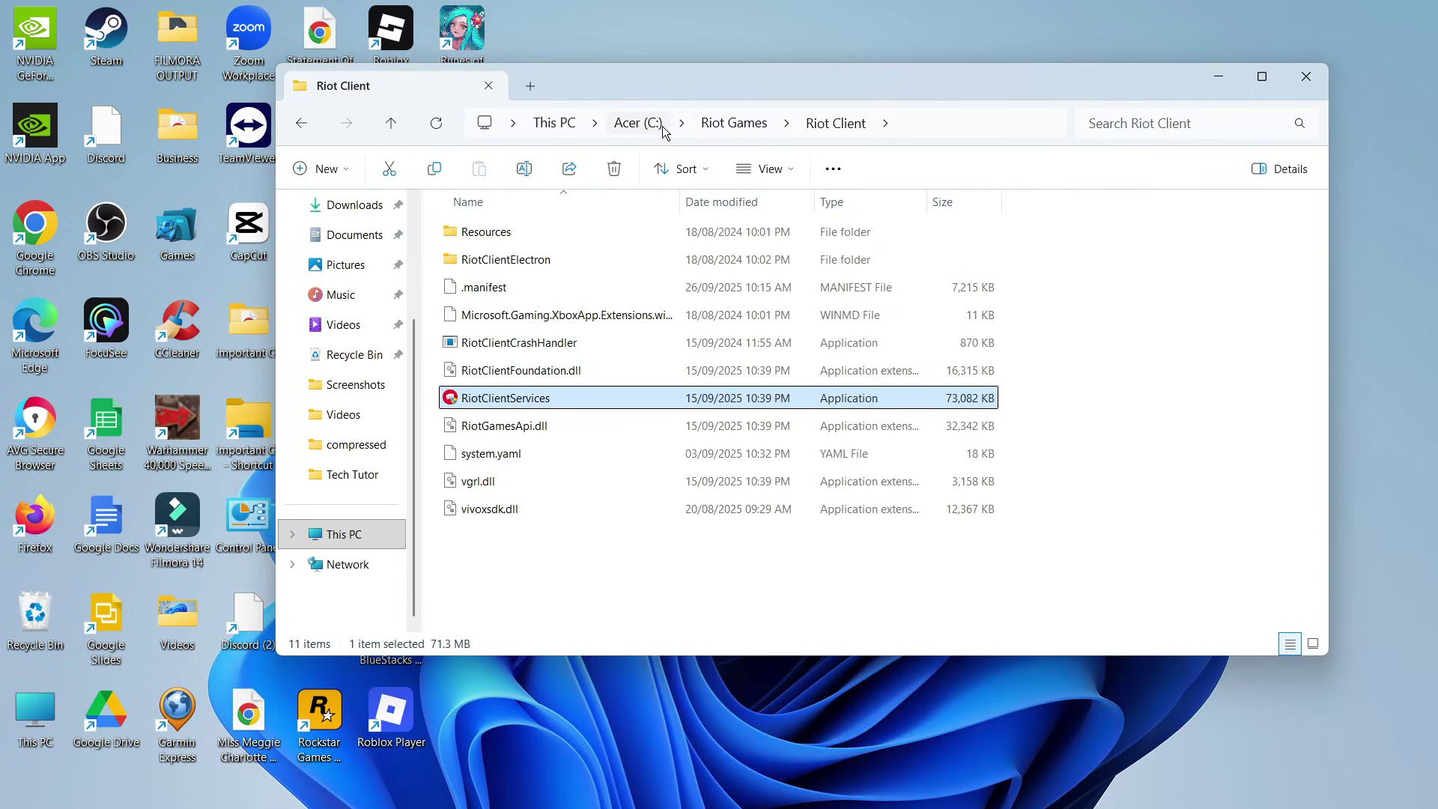
pyautogui.click(747, 132)
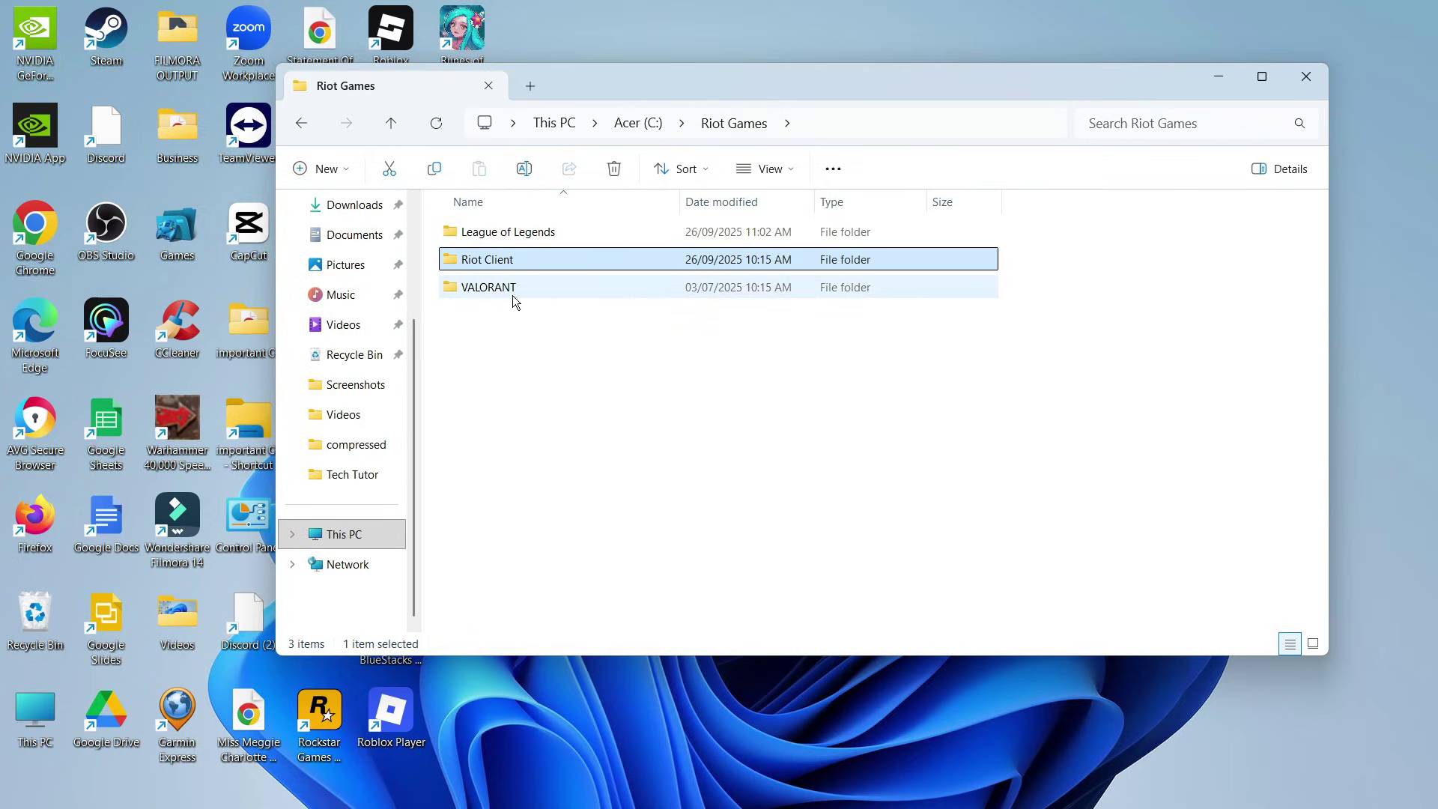
# Step: Open VALORANT\live\ShooterGame\Binaries\Win64 and select the VALORANT-Win64-Shipping application
pyautogui.doubleClick(605, 295)
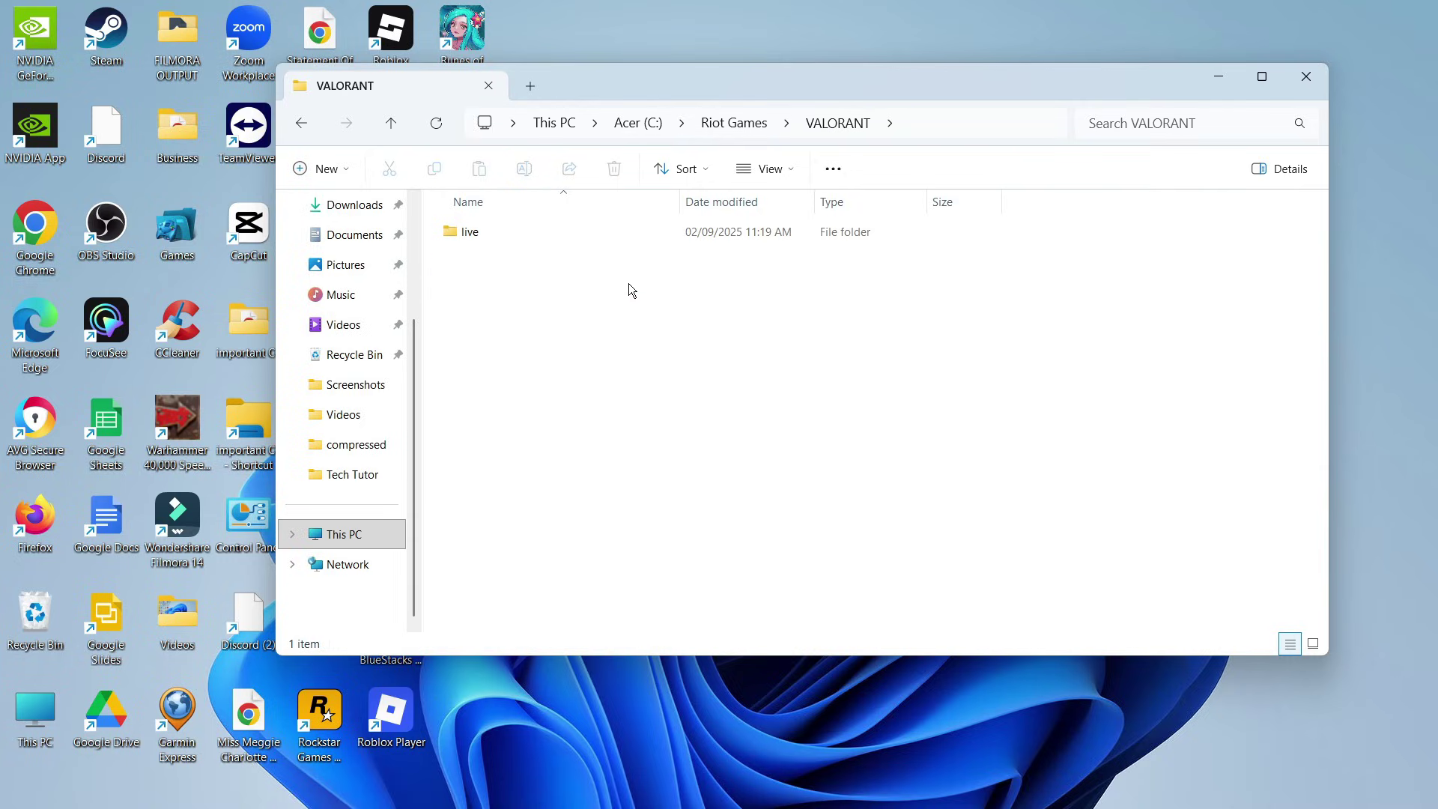
pyautogui.doubleClick(474, 238)
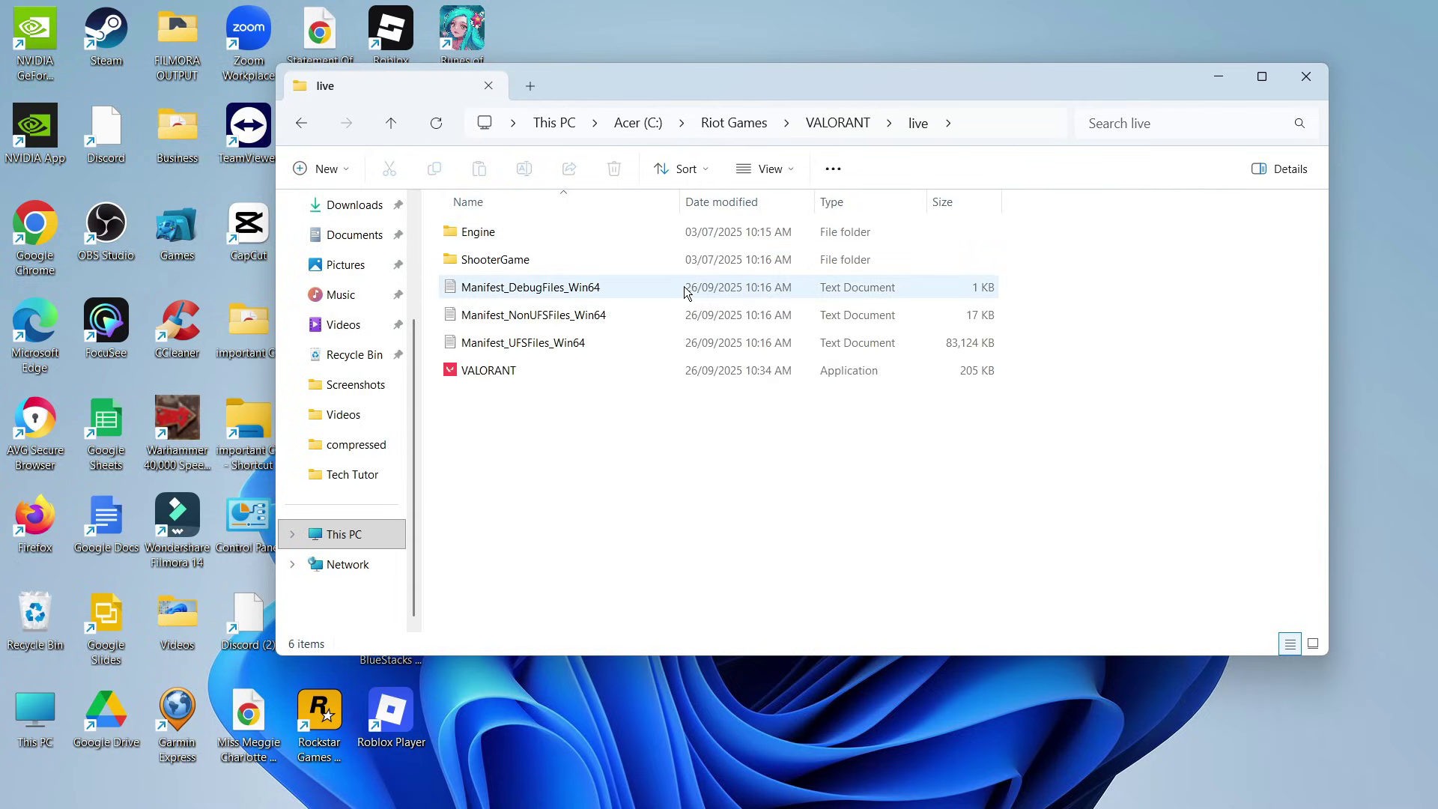
pyautogui.doubleClick(539, 258)
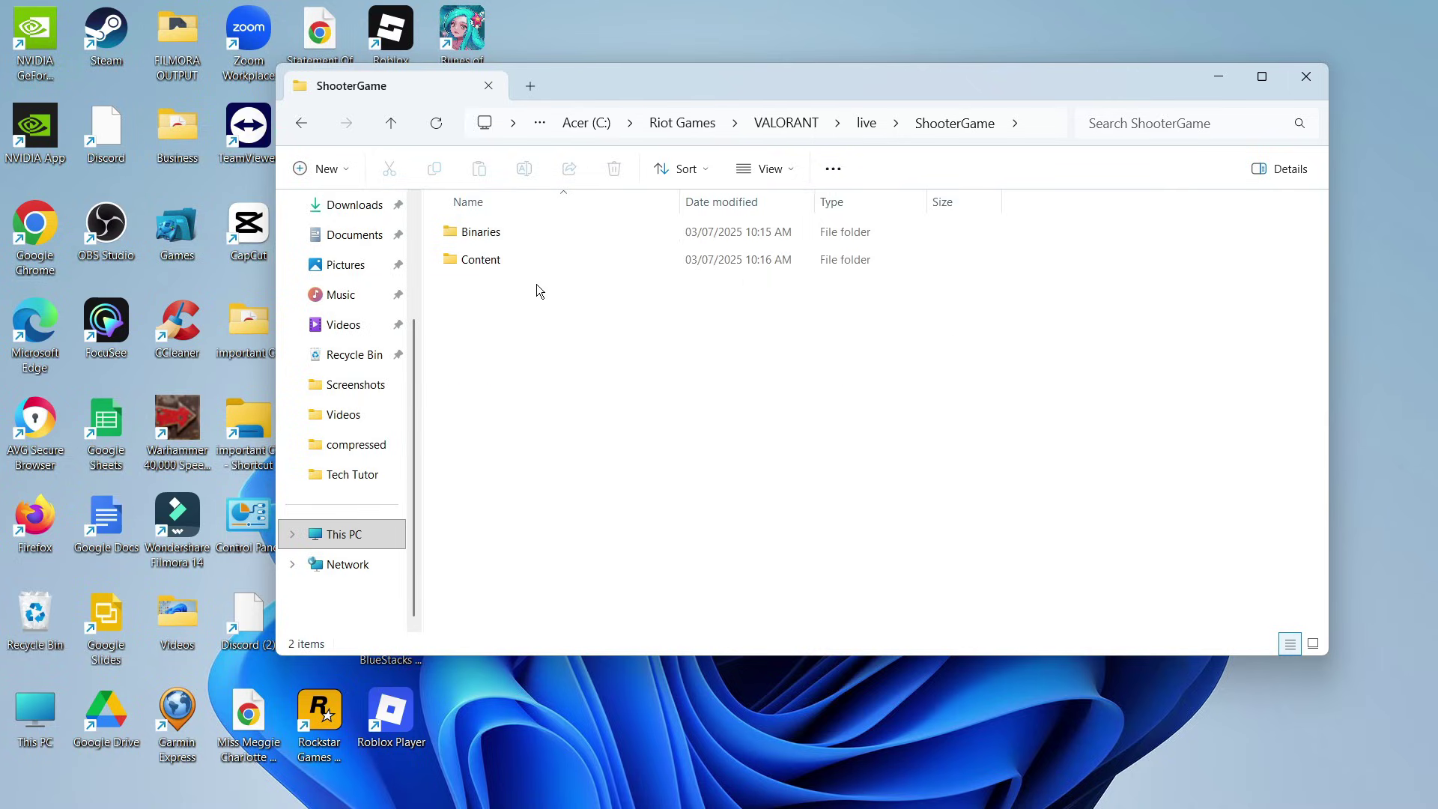
pyautogui.doubleClick(524, 235)
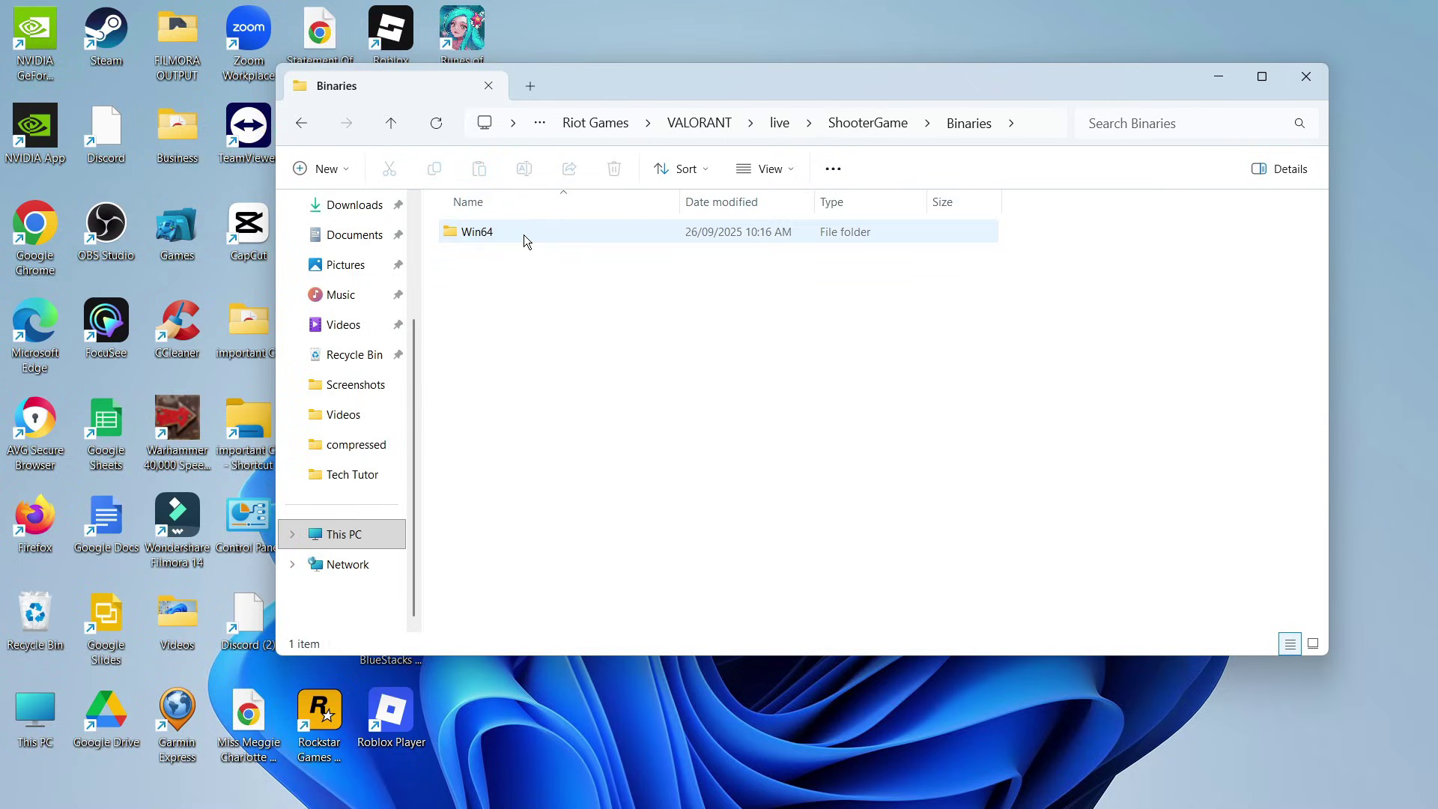
pyautogui.doubleClick(539, 232)
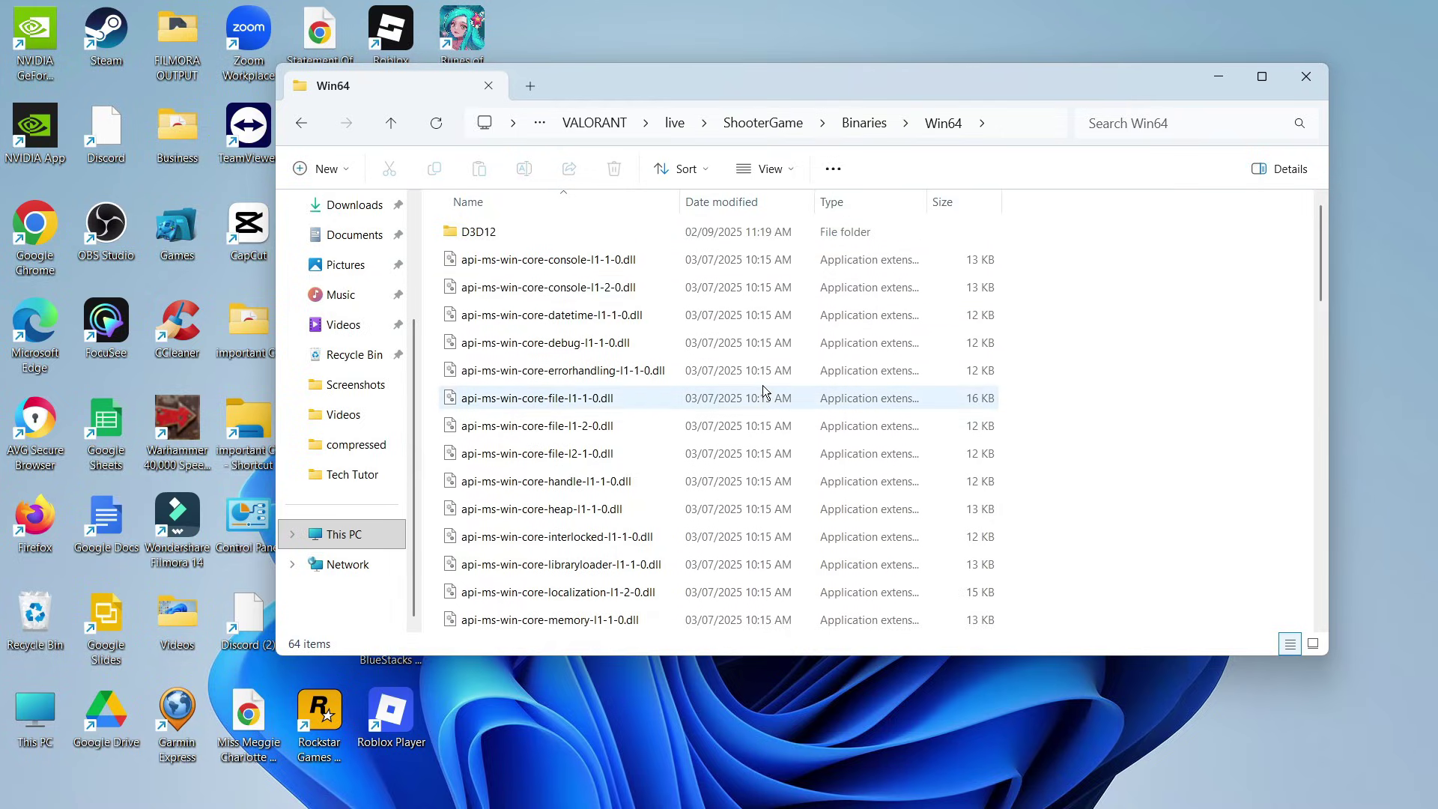
pyautogui.click(757, 357)
pyautogui.scroll(-7, 788, 388)
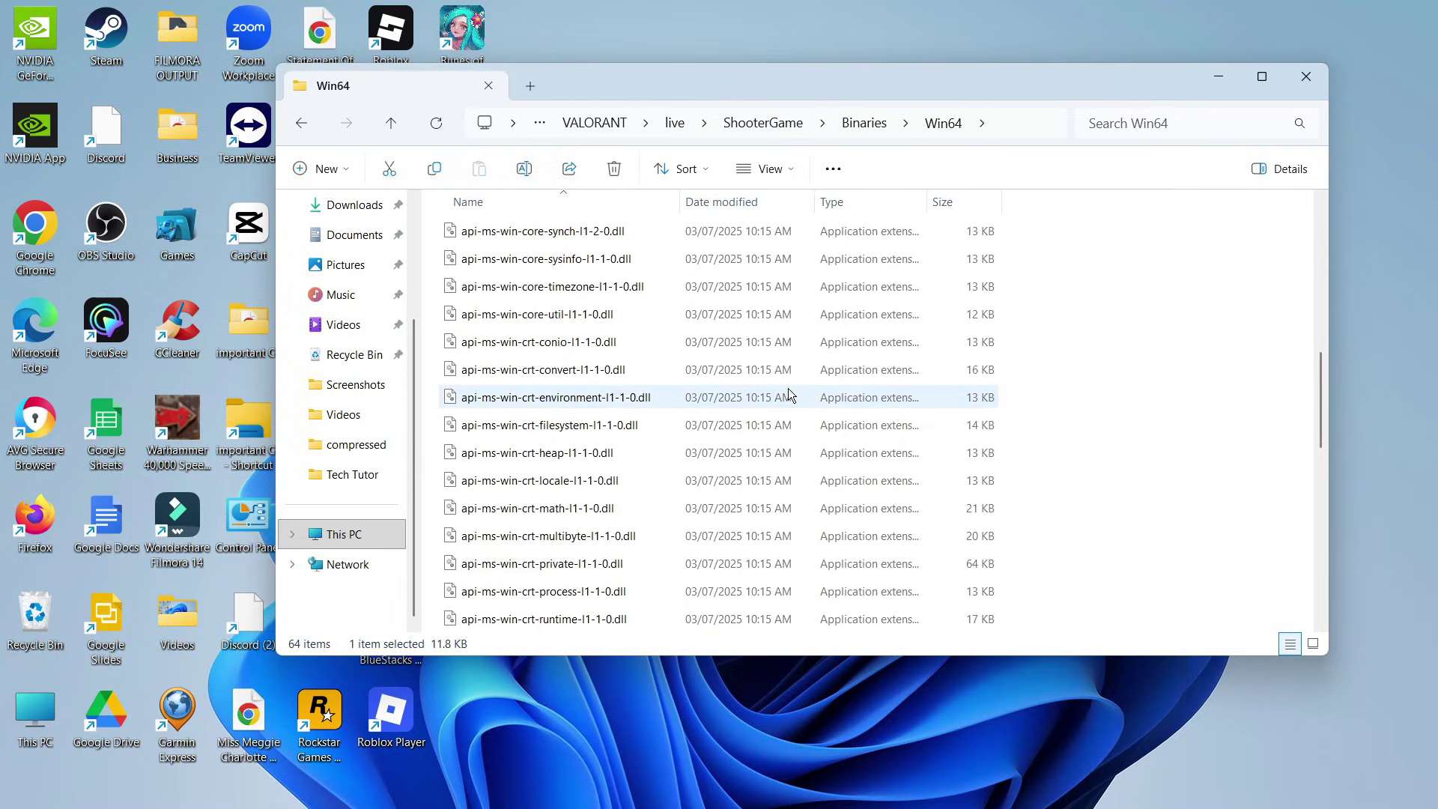
pyautogui.scroll(-8, 787, 388)
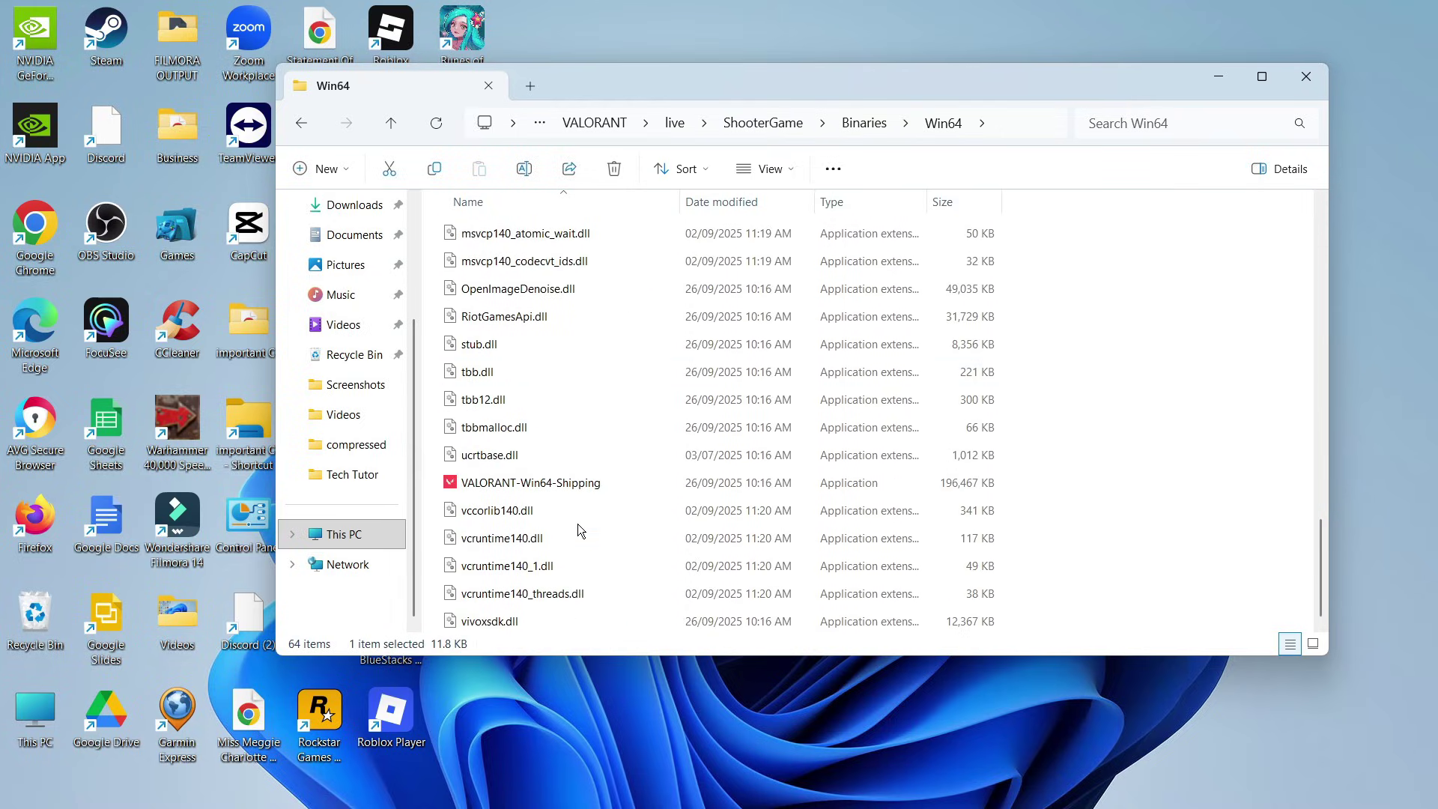
pyautogui.click(592, 483)
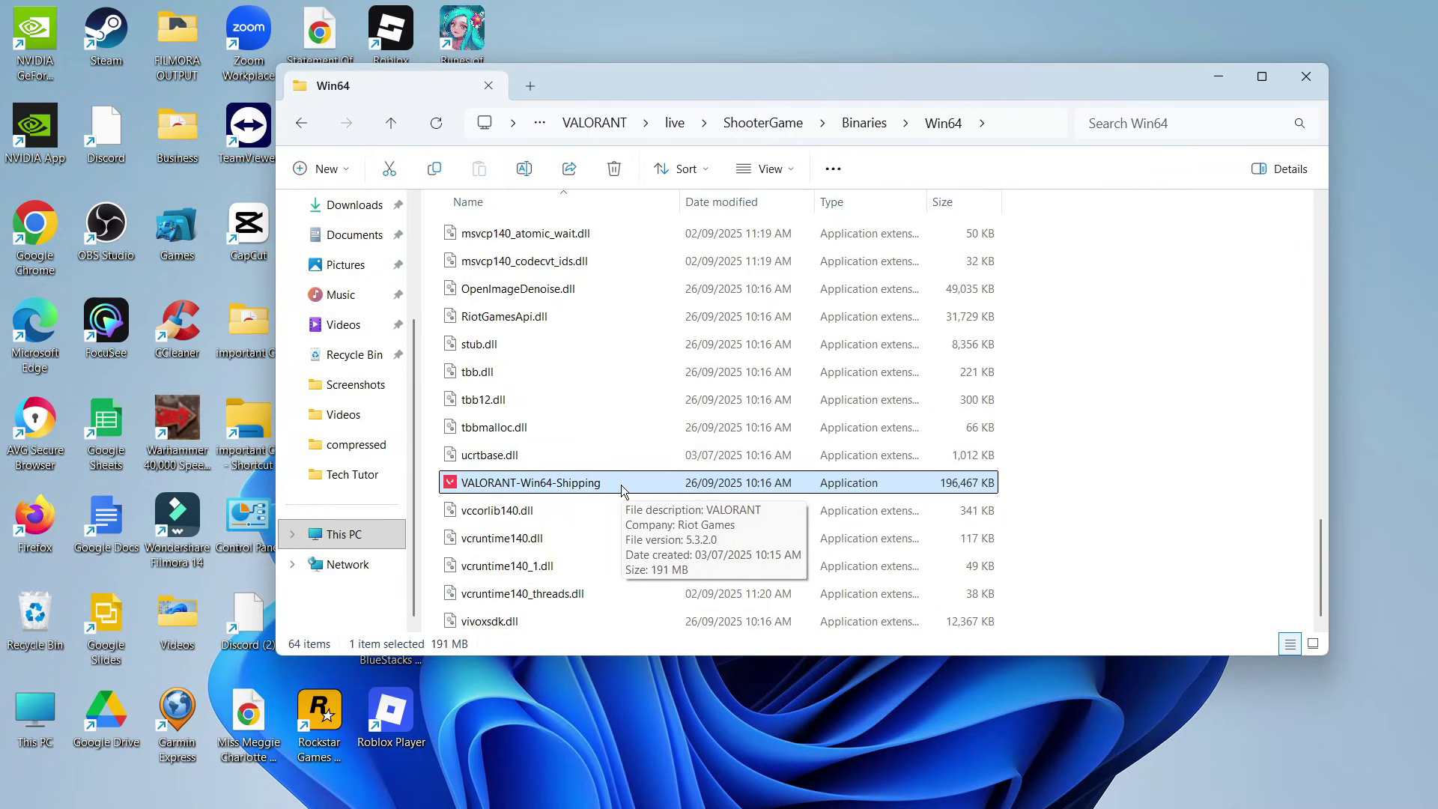
# Step: Confirm VALORANT-Win64-Shipping's 'Run this program as an administrator' stays unchecked, then close Explorer
pyautogui.rightClick(621, 484)
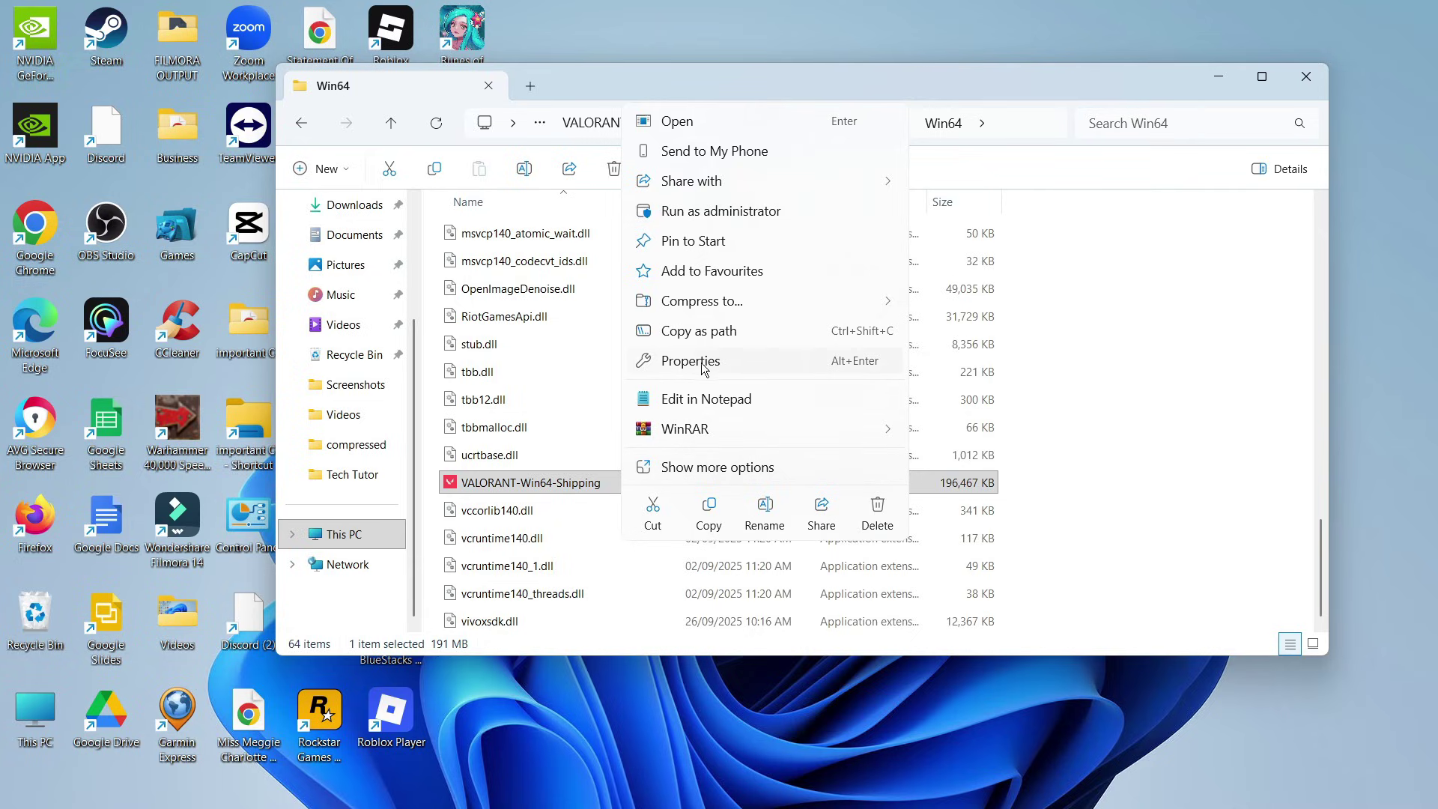
pyautogui.click(737, 371)
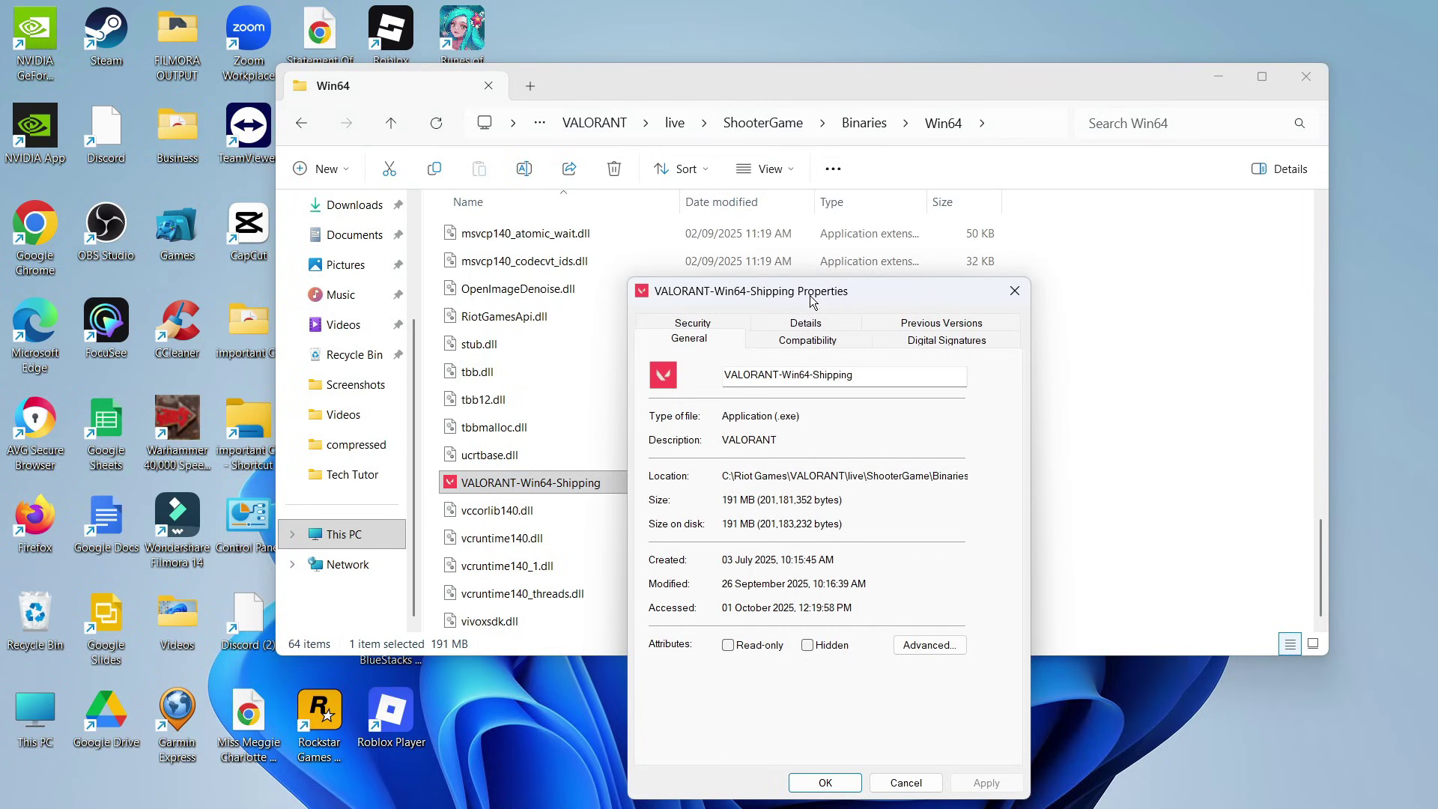
pyautogui.moveTo(814, 301); pyautogui.dragTo(748, 158)
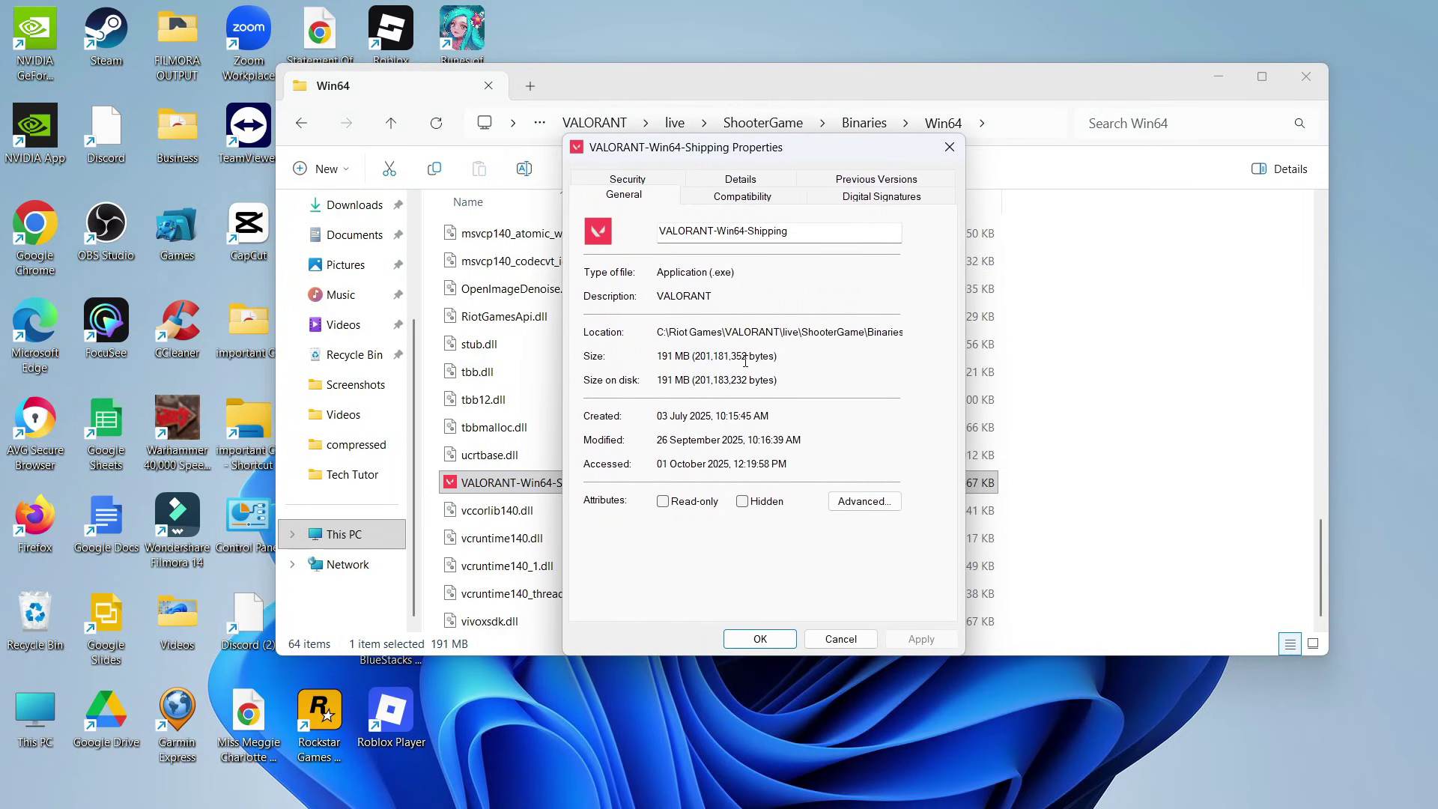
pyautogui.click(757, 197)
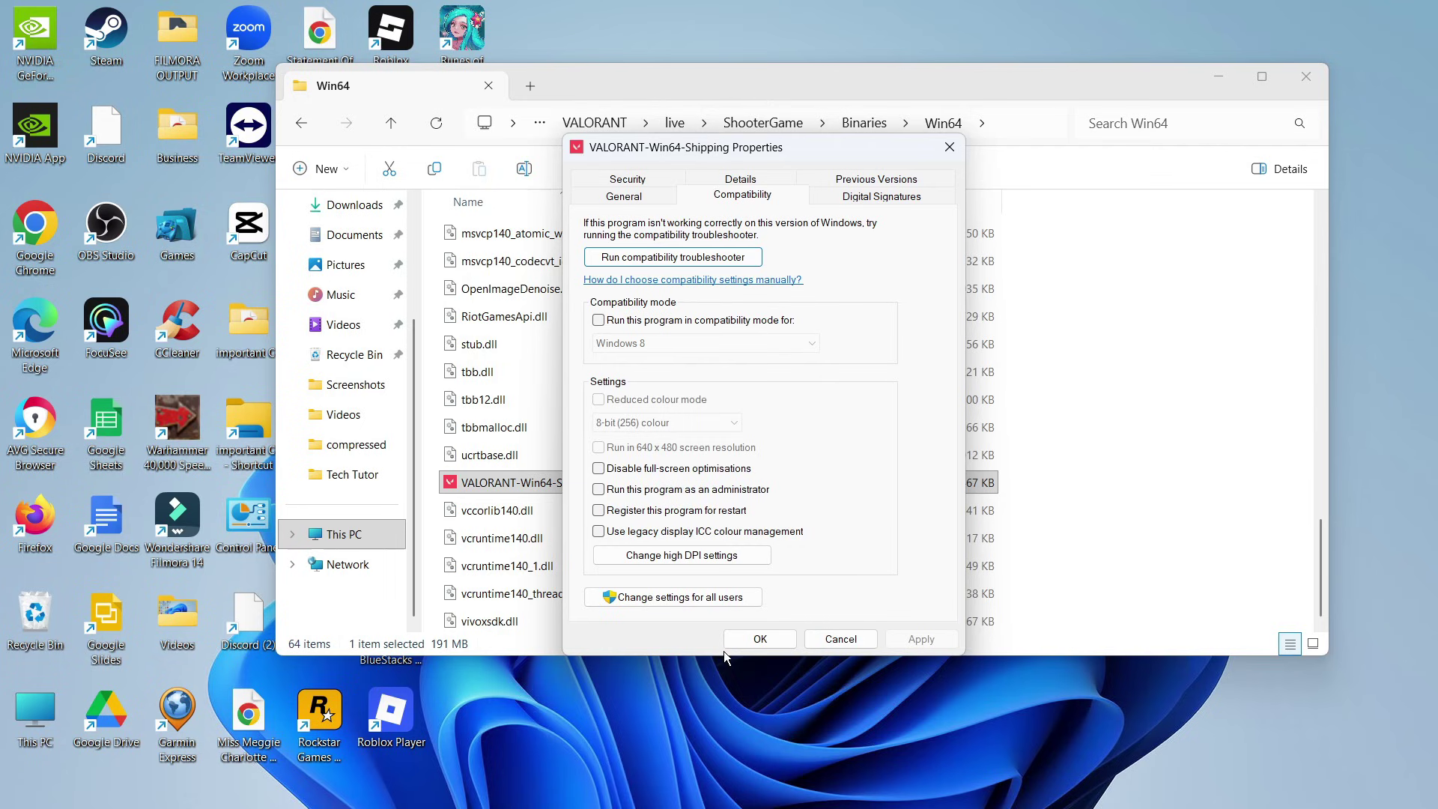
pyautogui.click(745, 641)
pyautogui.click(1305, 76)
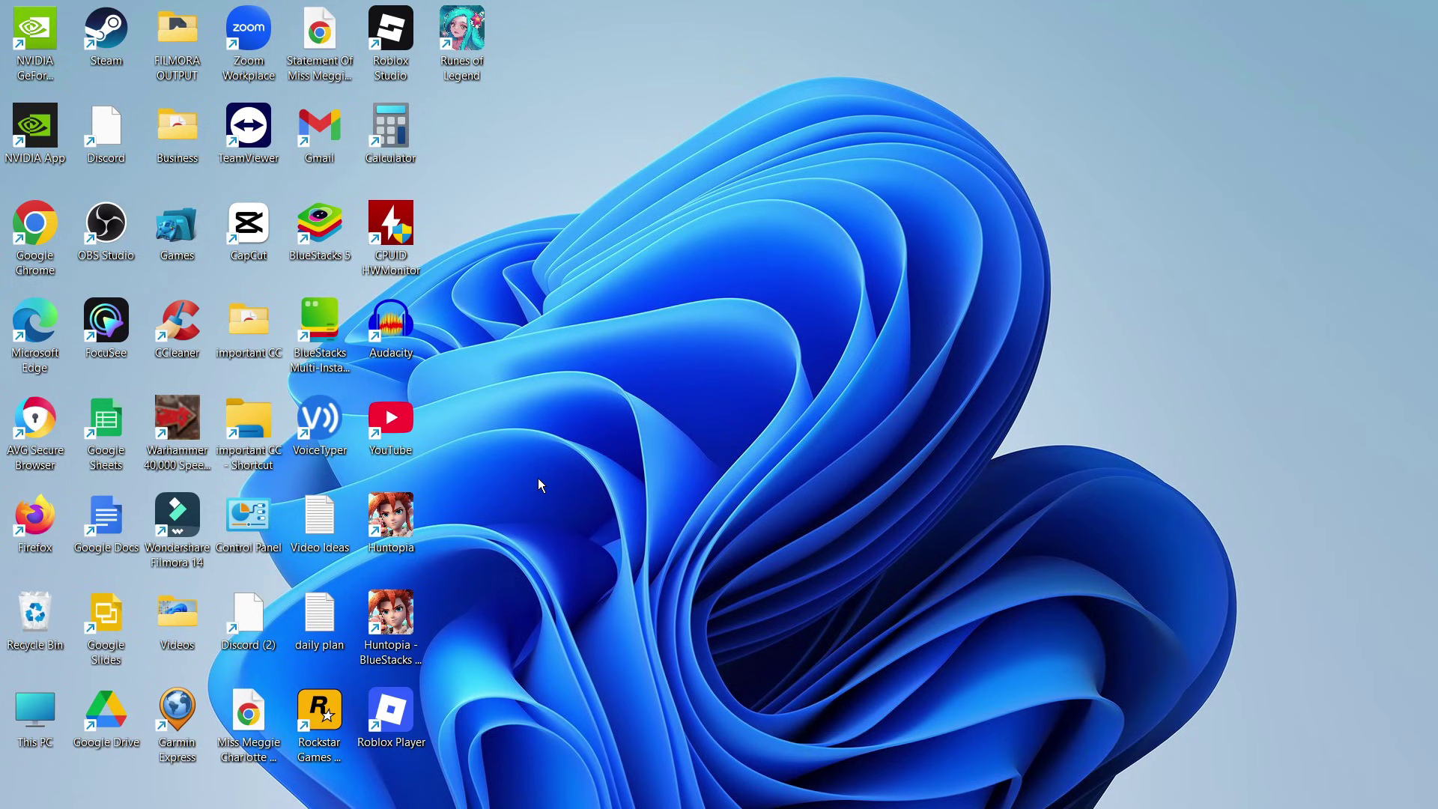
# Step: Search Windows for 'services' and launch the Services best match
pyautogui.moveTo(438, 779)
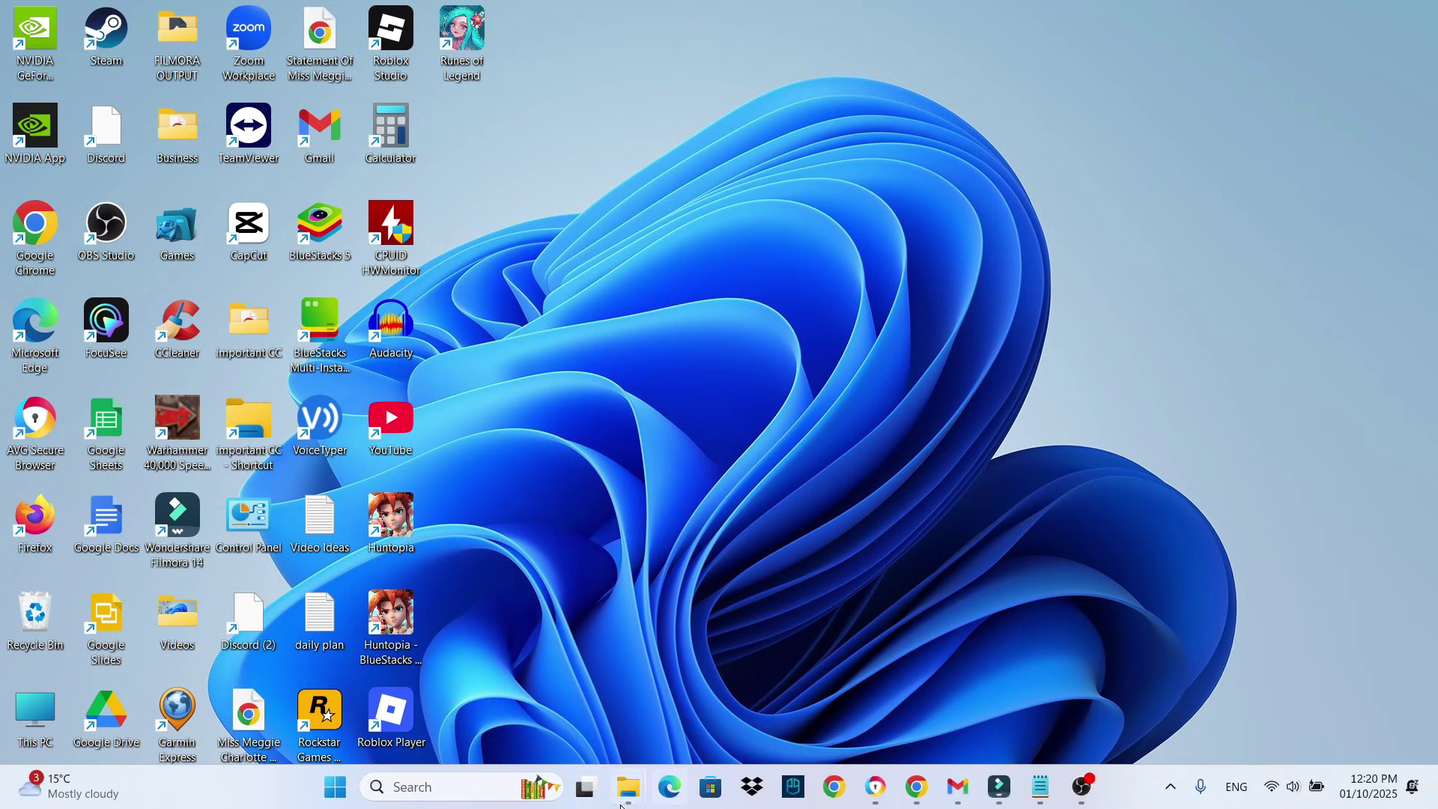
pyautogui.click(440, 788)
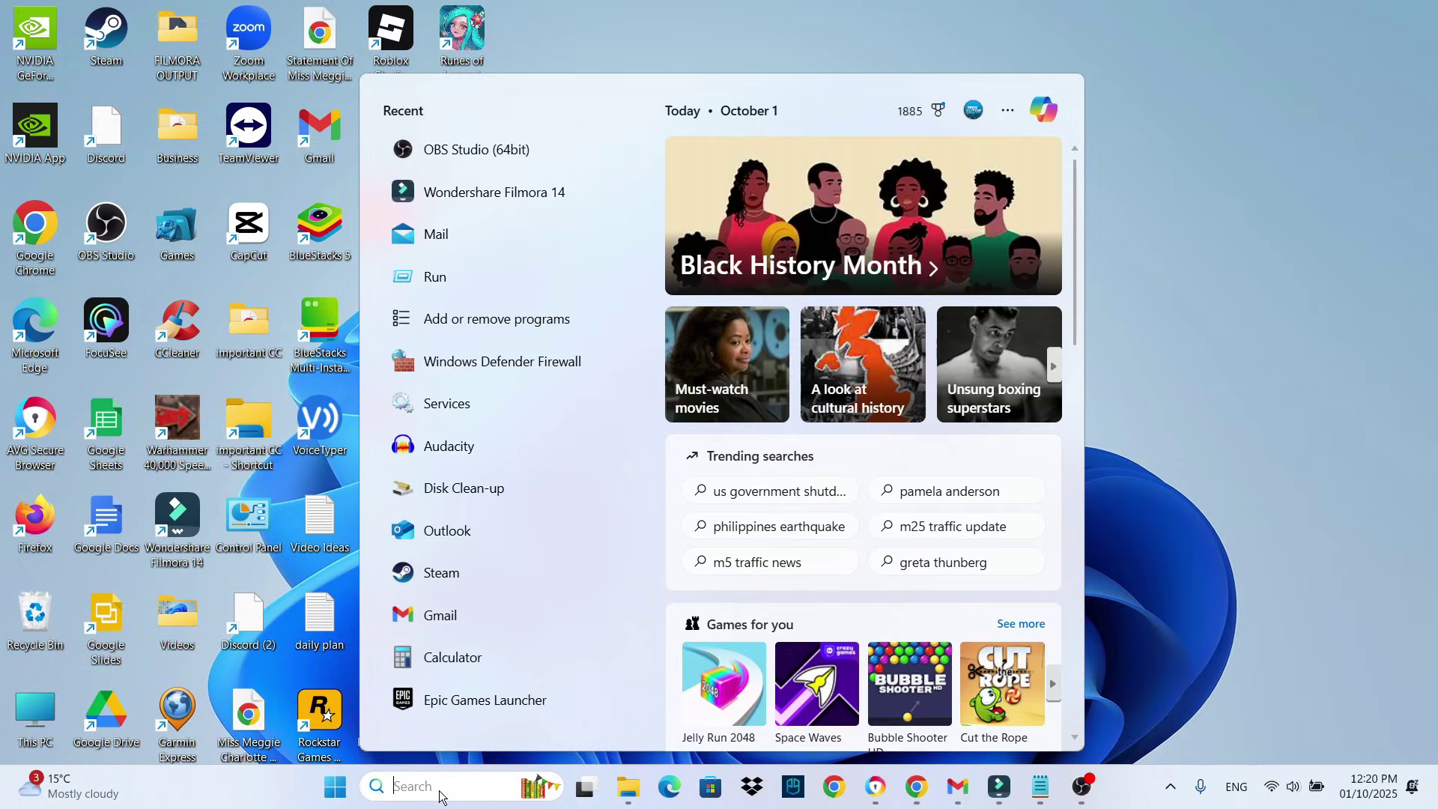
pyautogui.write('services')
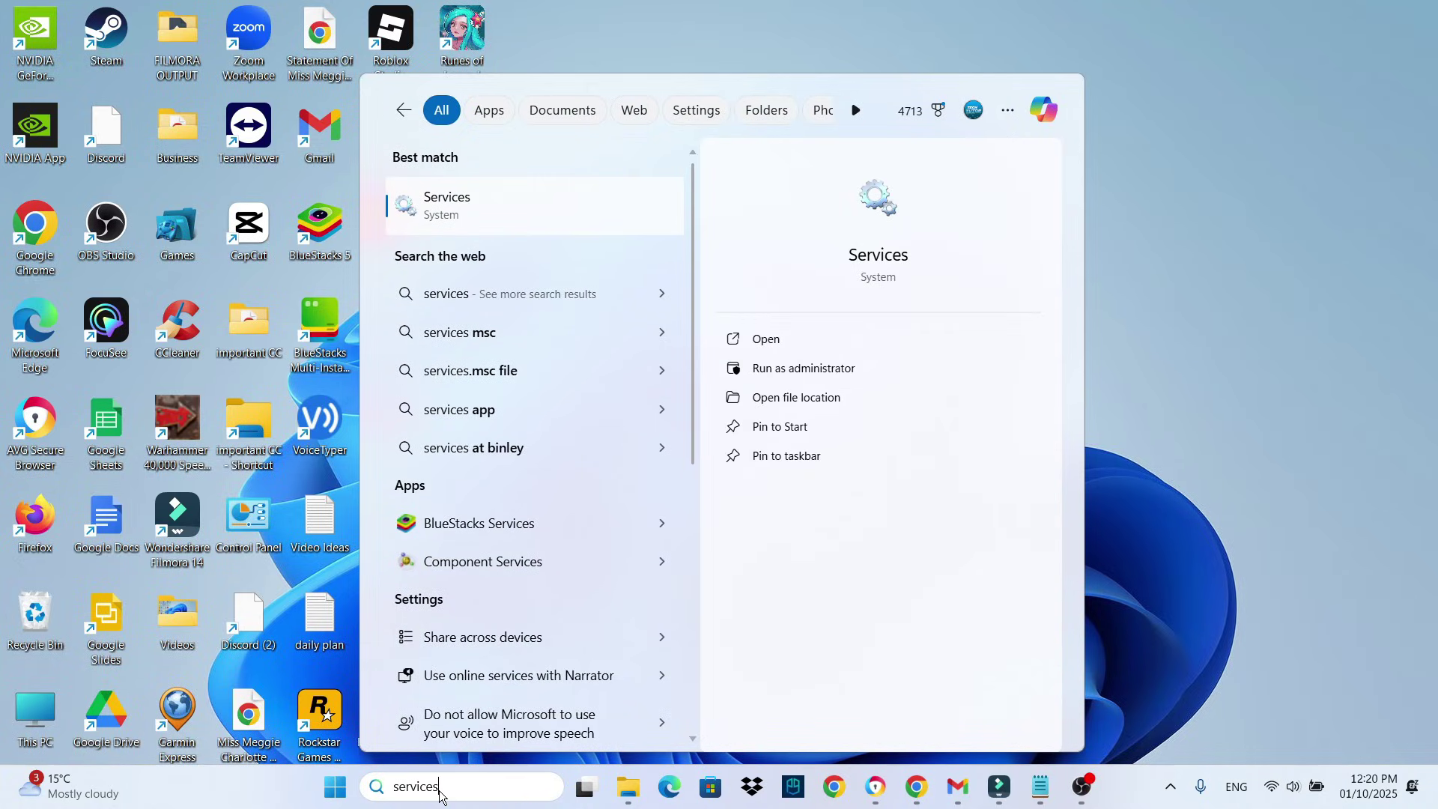
pyautogui.click(503, 224)
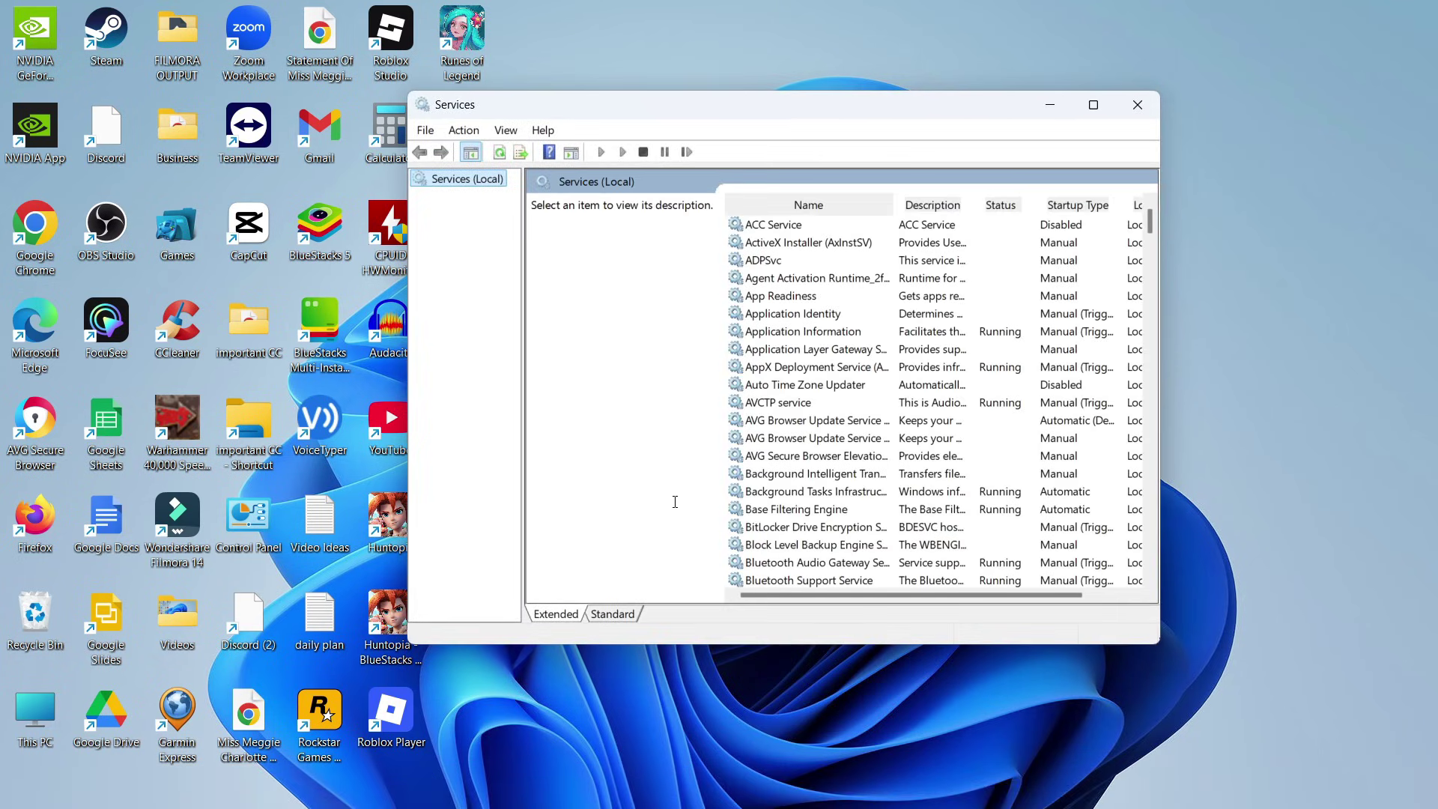
# Step: Scroll down the Services list and select the vgc row
pyautogui.click(864, 315)
pyautogui.scroll(-1, 864, 318)
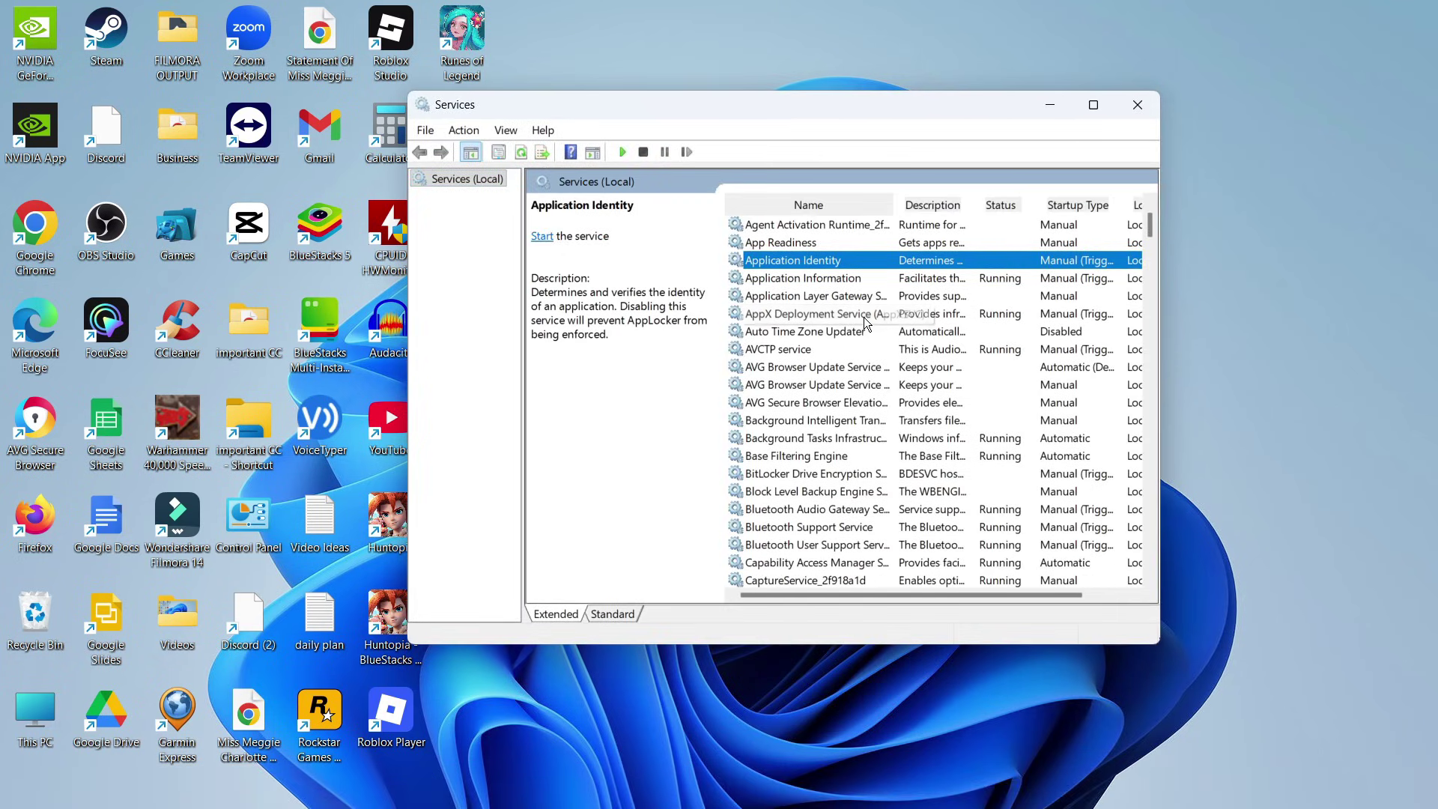
pyautogui.scroll(-5, 864, 318)
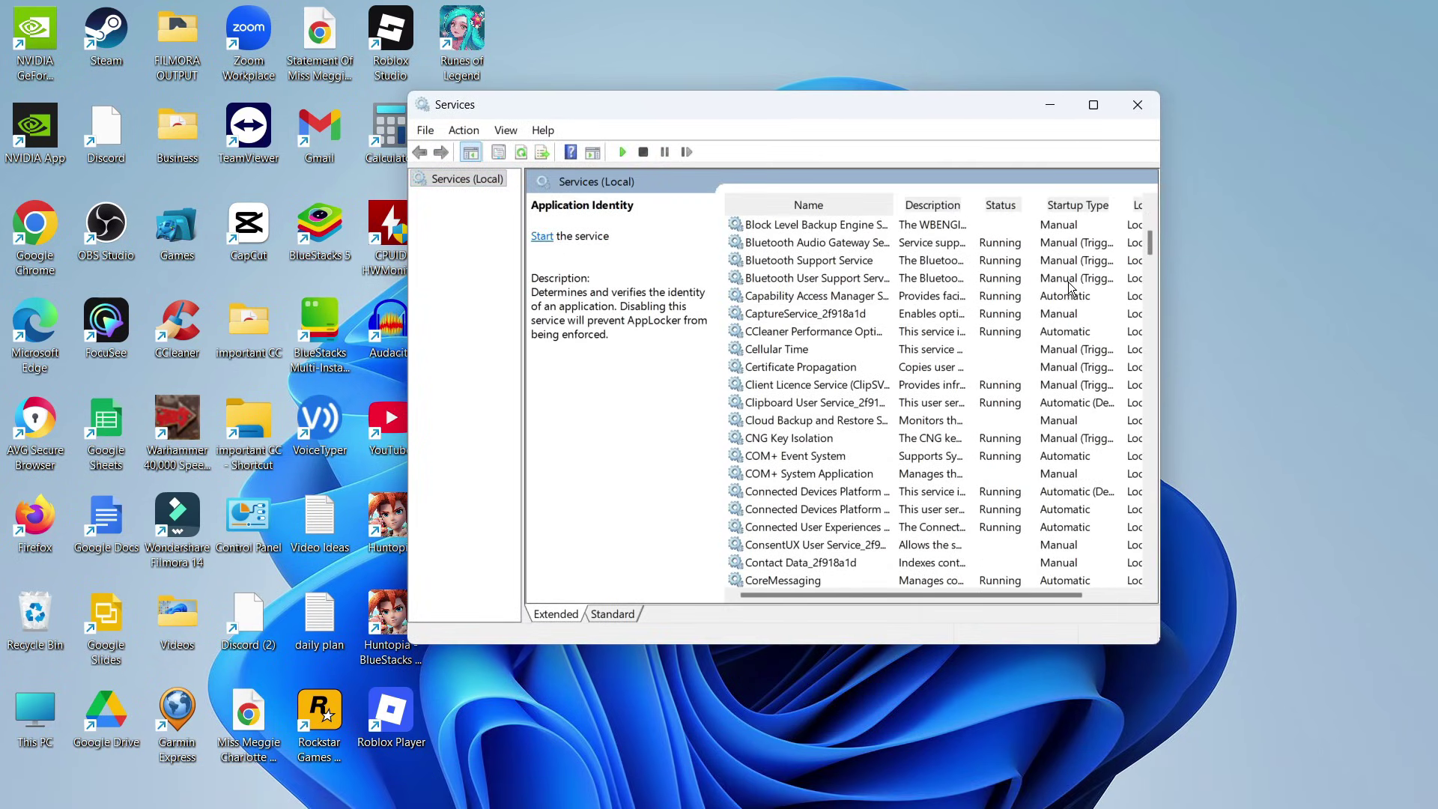
pyautogui.moveTo(1151, 239); pyautogui.dragTo(1171, 498)
pyautogui.click(797, 420)
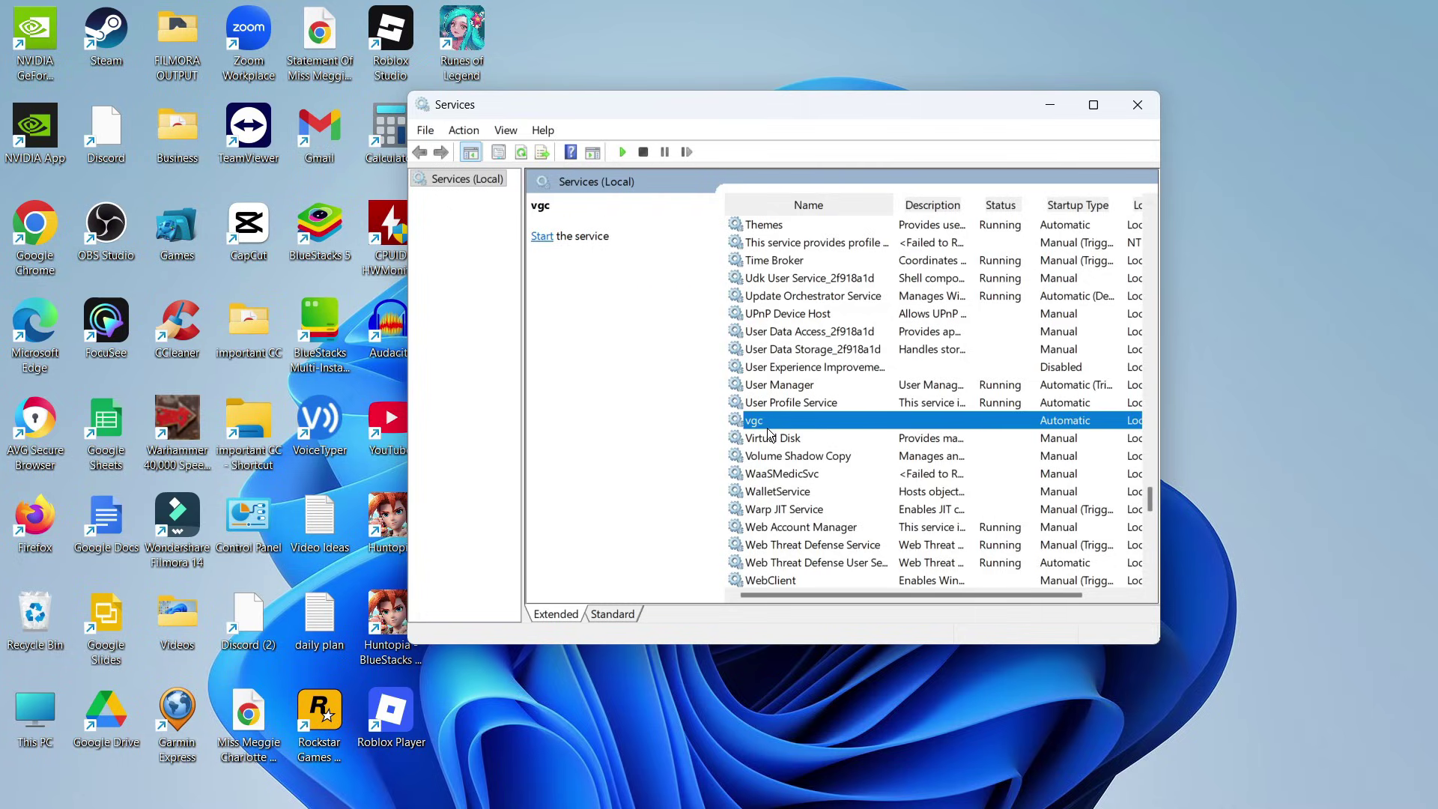
# Step: Set vgc's startup type to Automatic, start the service, apply, and close Services
pyautogui.doubleClick(851, 419)
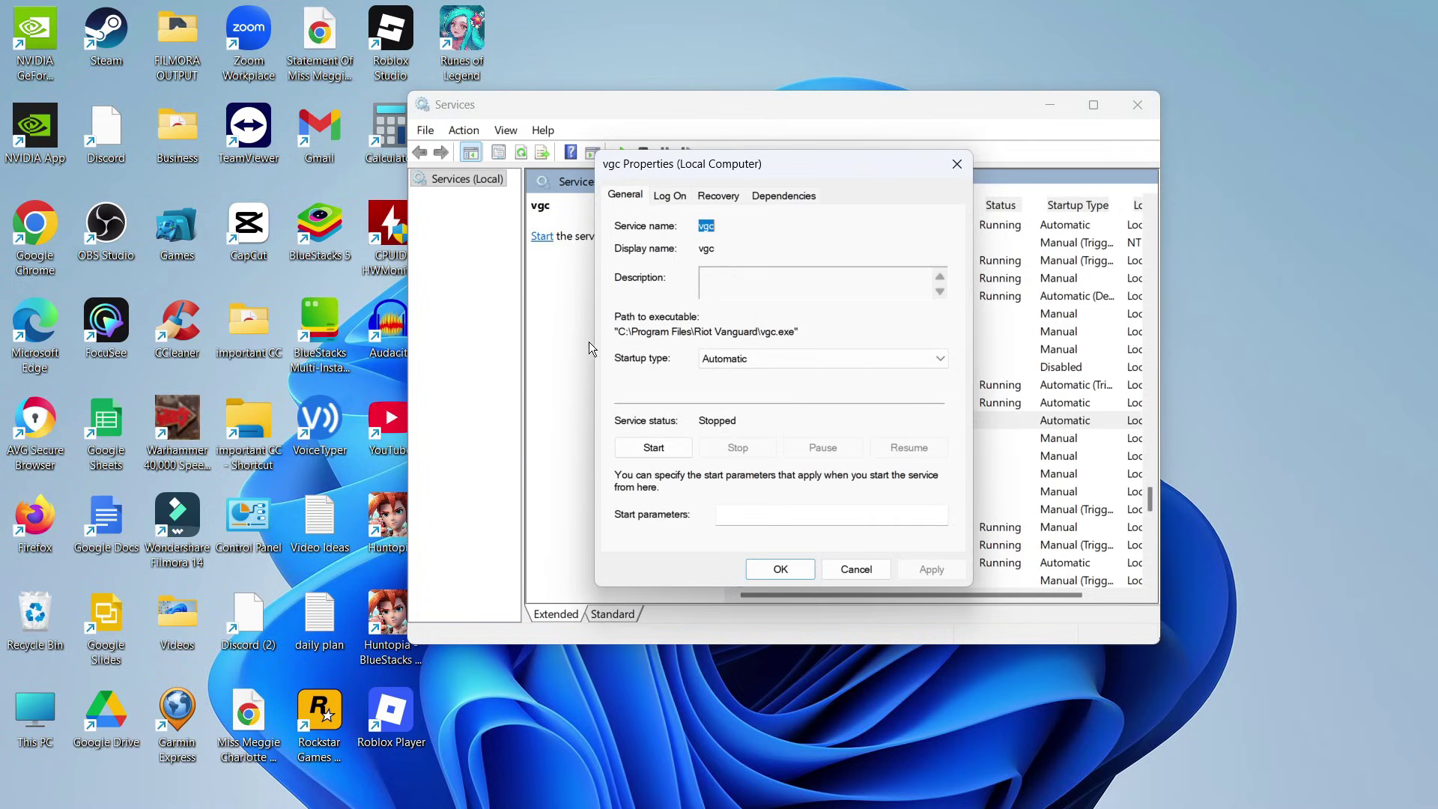
pyautogui.click(775, 358)
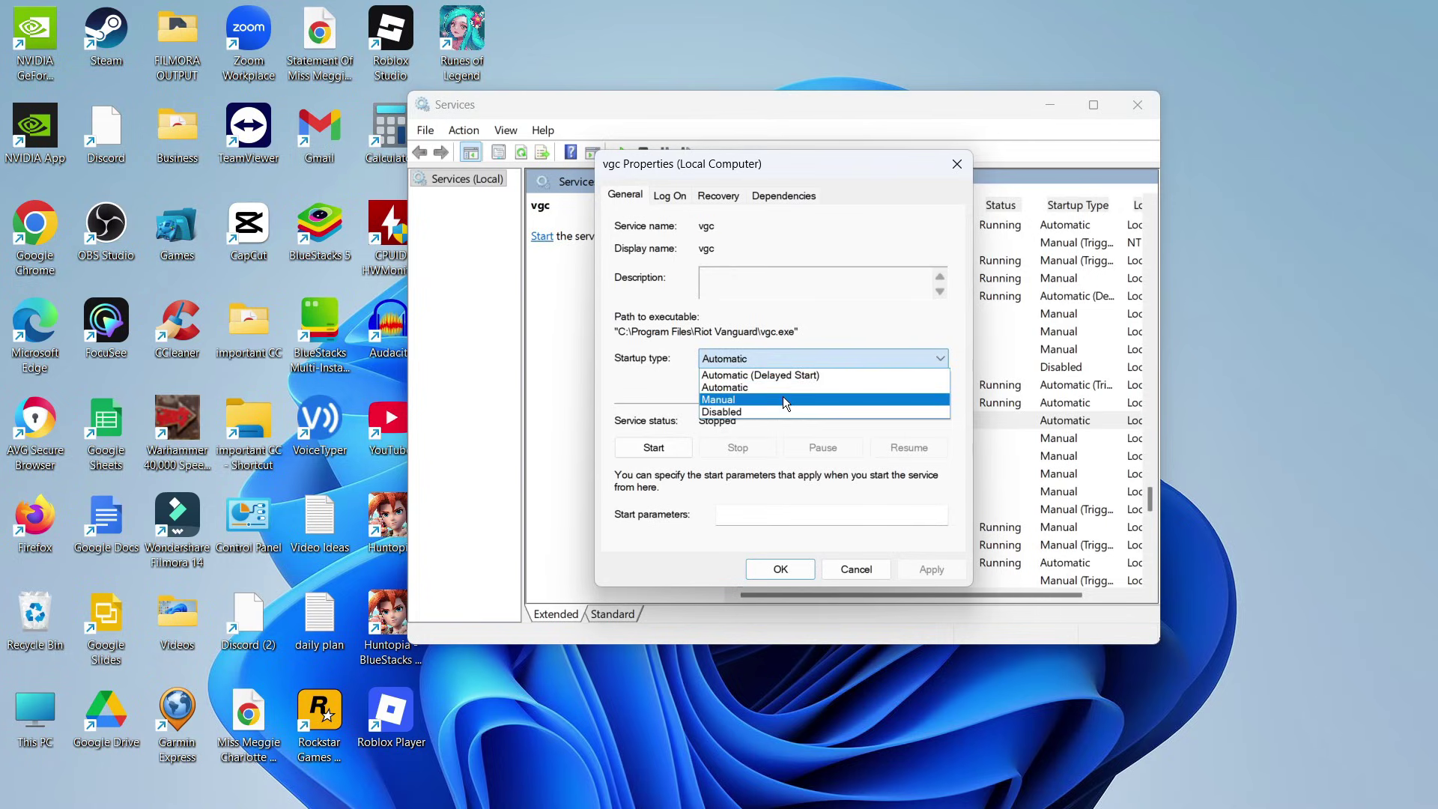
pyautogui.click(783, 388)
pyautogui.click(652, 448)
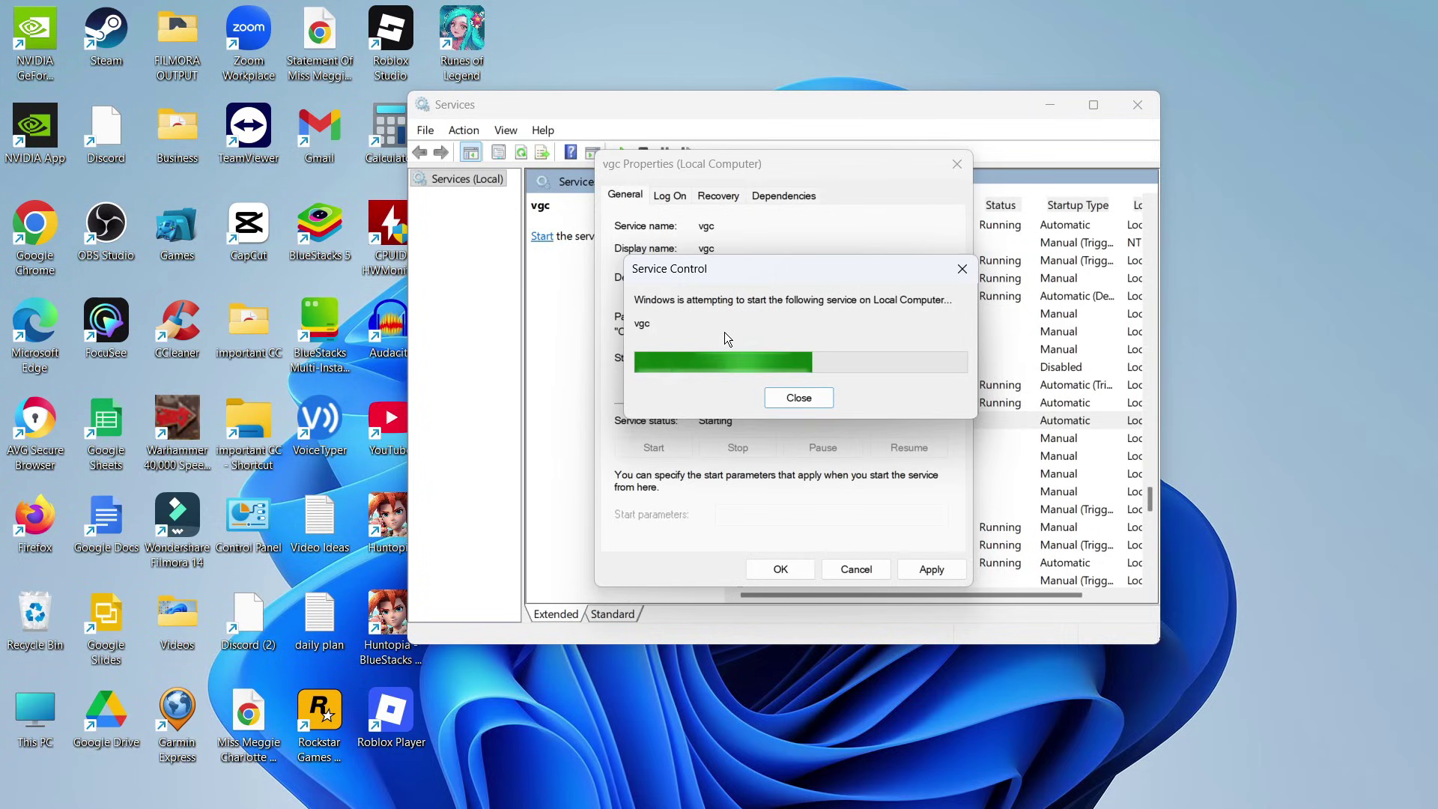
pyautogui.click(806, 396)
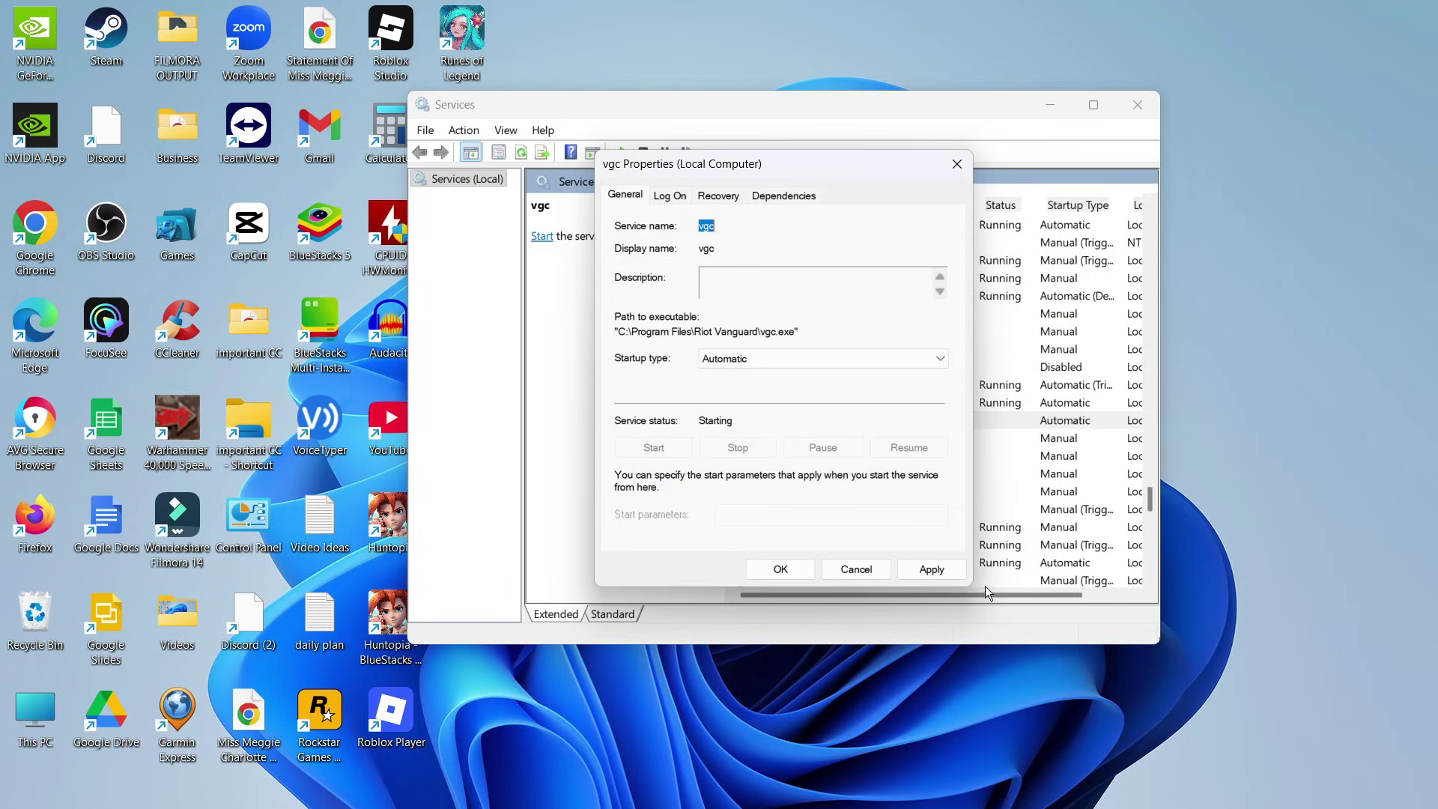
pyautogui.click(940, 569)
pyautogui.click(780, 569)
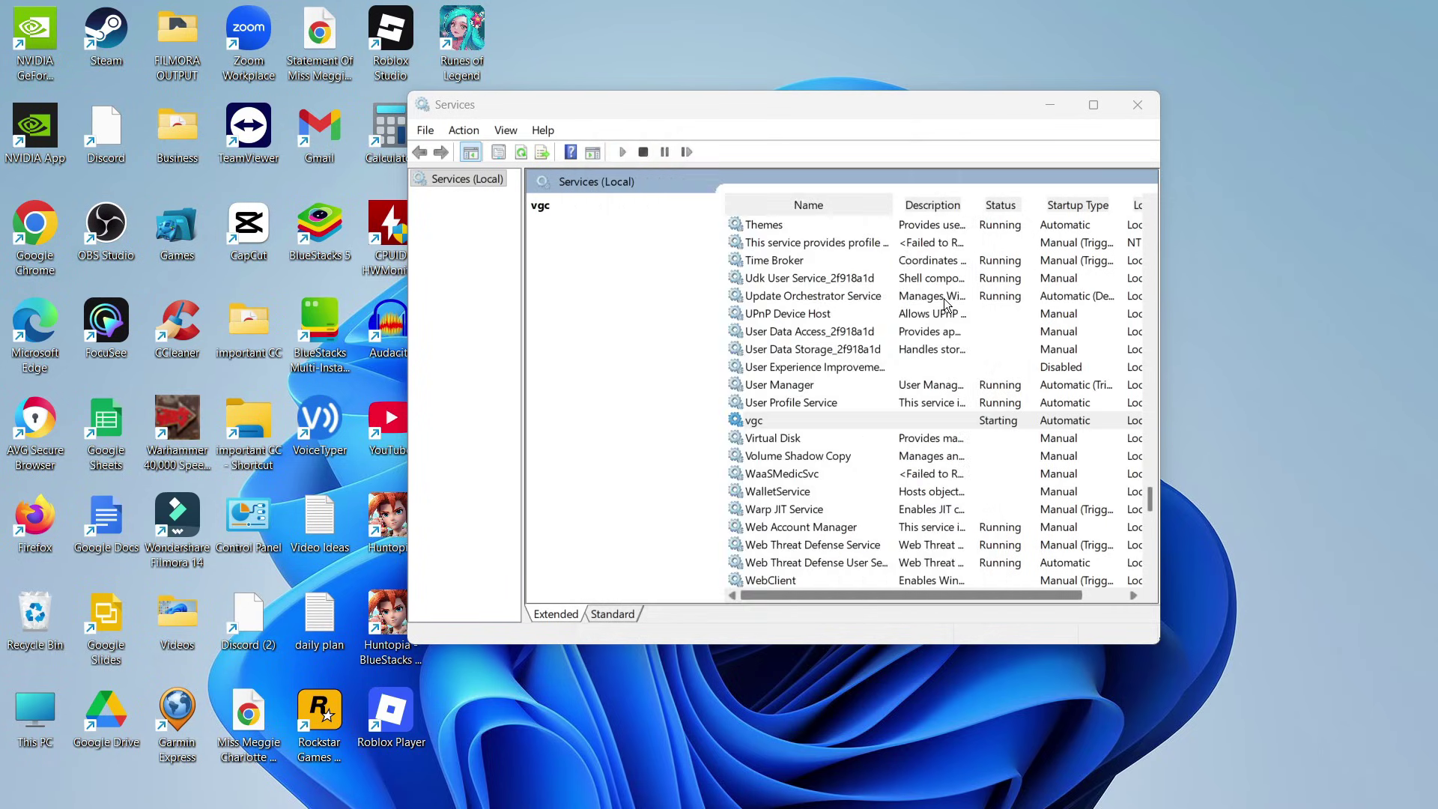
pyautogui.click(1151, 105)
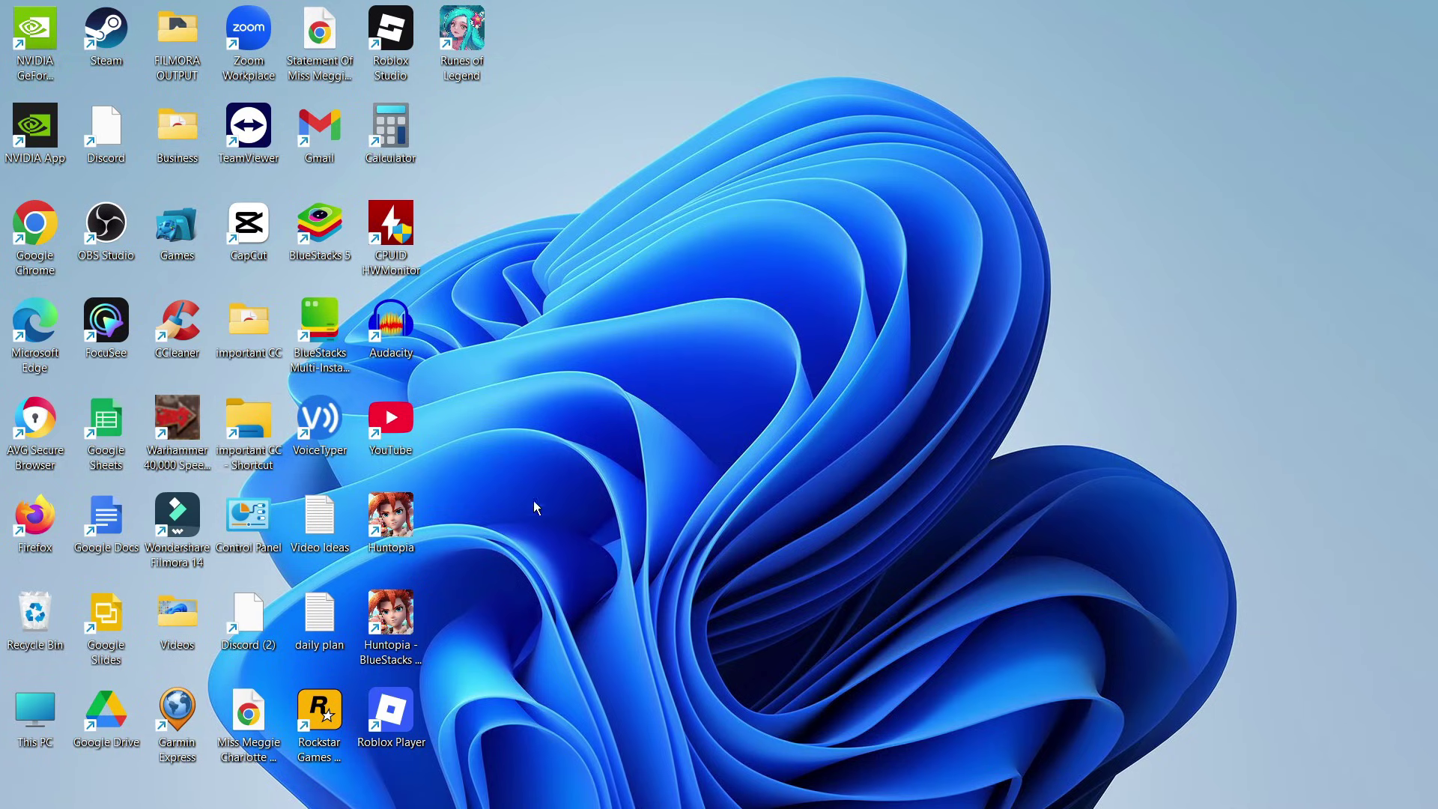